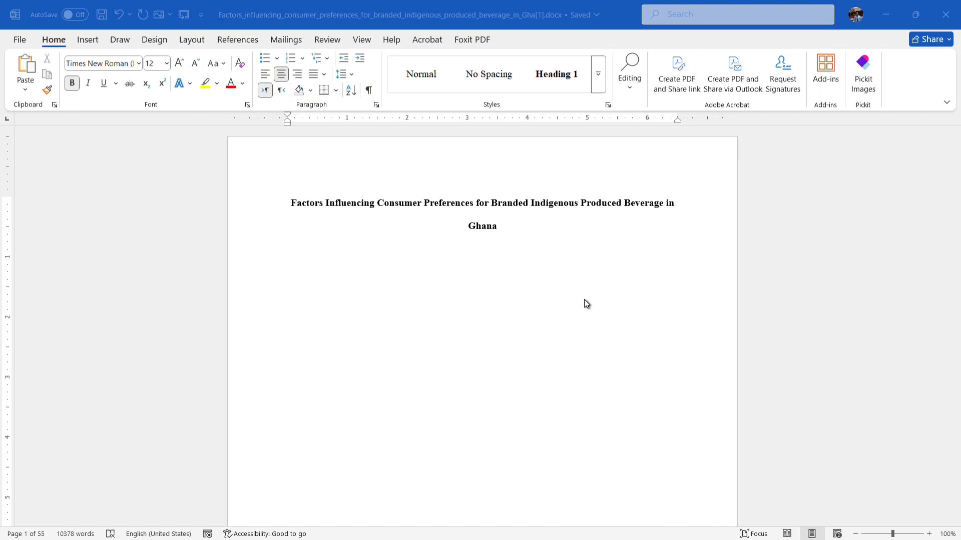
left_click(314, 151)
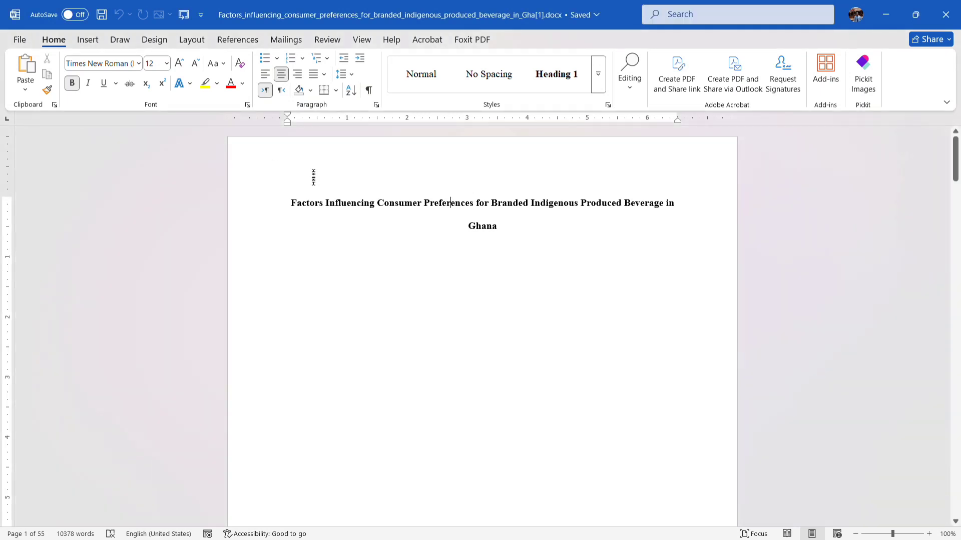
left_click_drag(310, 195, 623, 537)
left_click_drag(614, 404, 560, 105)
left_click(486, 226)
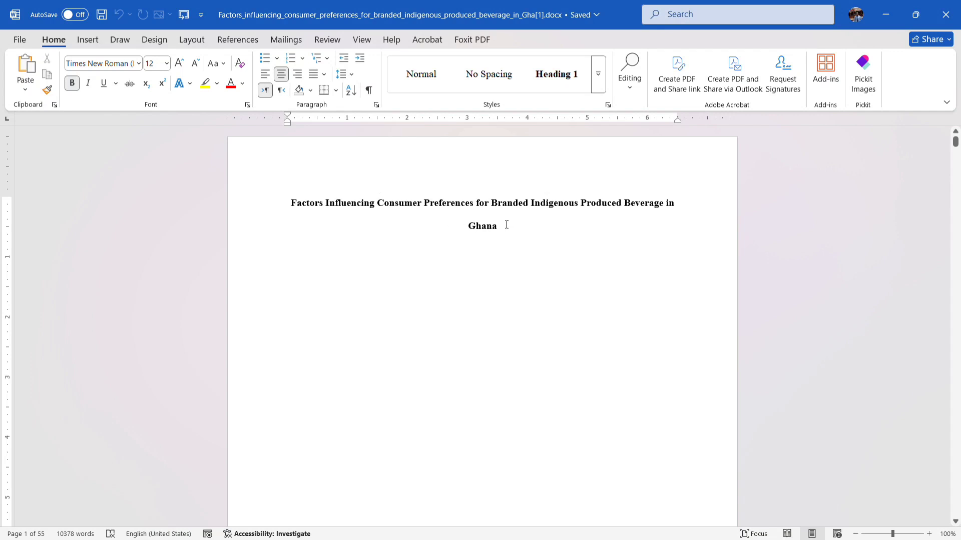
Add empty lines below the title on the first page until the cursor moves onto a new page.
left_click(494, 214)
left_click(515, 229)
key("Return")
key("Return")
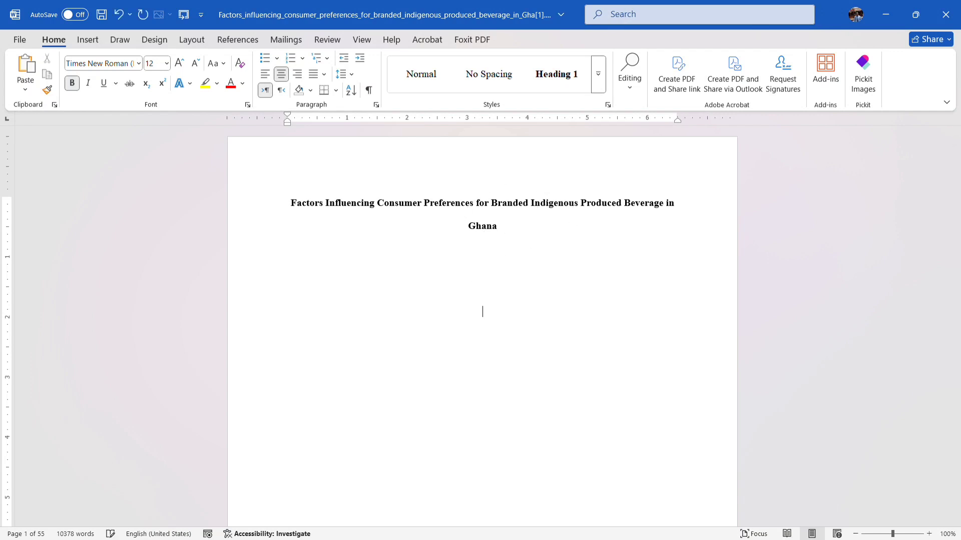
key("Return")
key("Return")
key("Return")
key("Return")
key("Return")
key("Return")
key("Return")
key("Return")
key("Return")
key("Return")
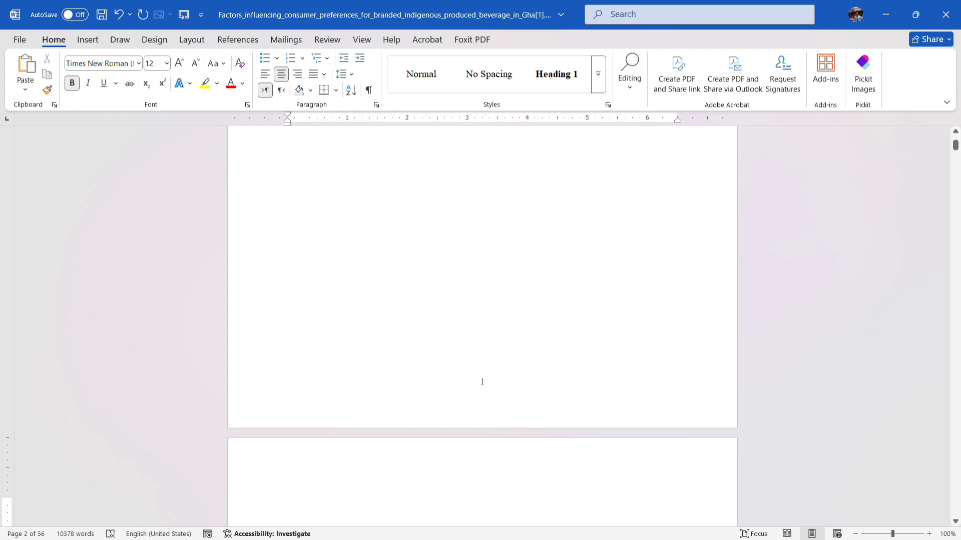
Undo the empty lines added below the title.
key("ctrl+z")
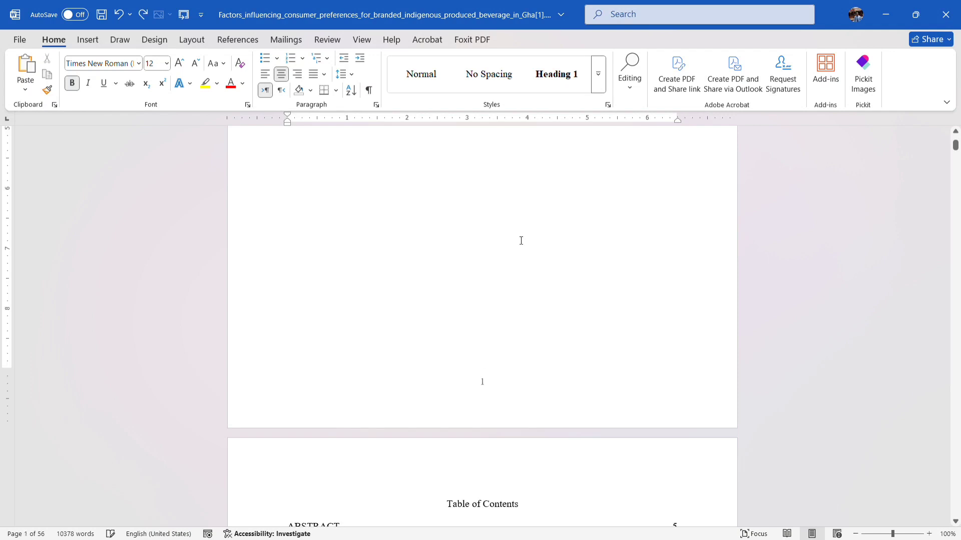
scroll(522, 240, "up", 5)
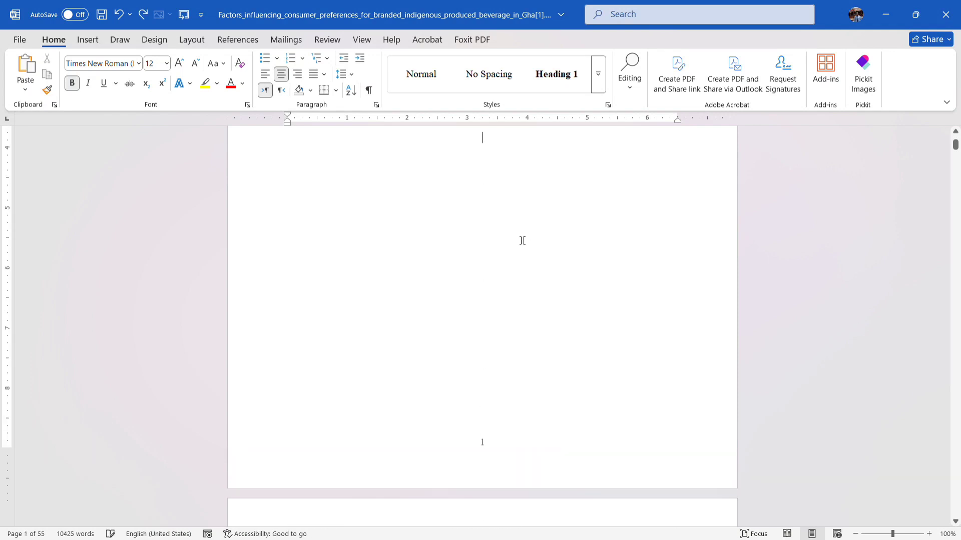
scroll(522, 241, "up", 2)
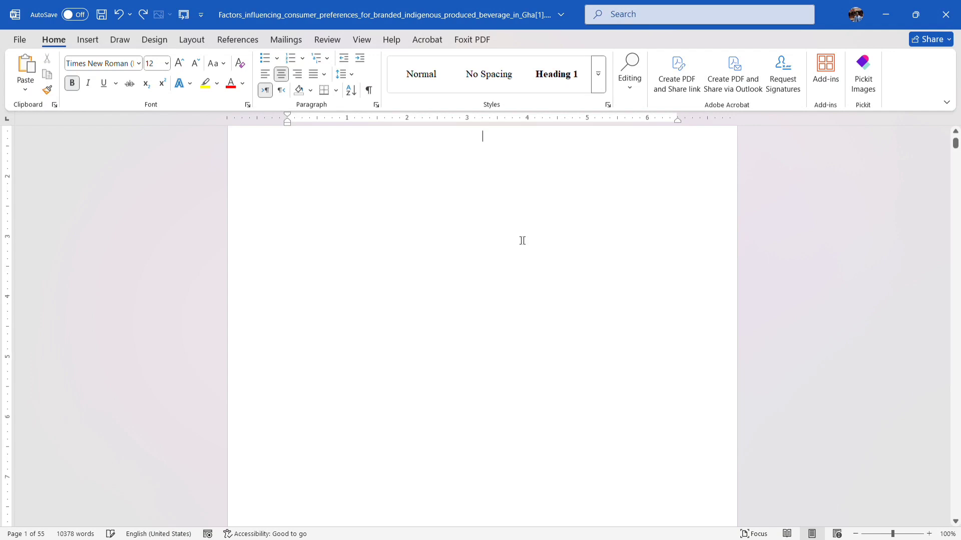
key("ctrl+s")
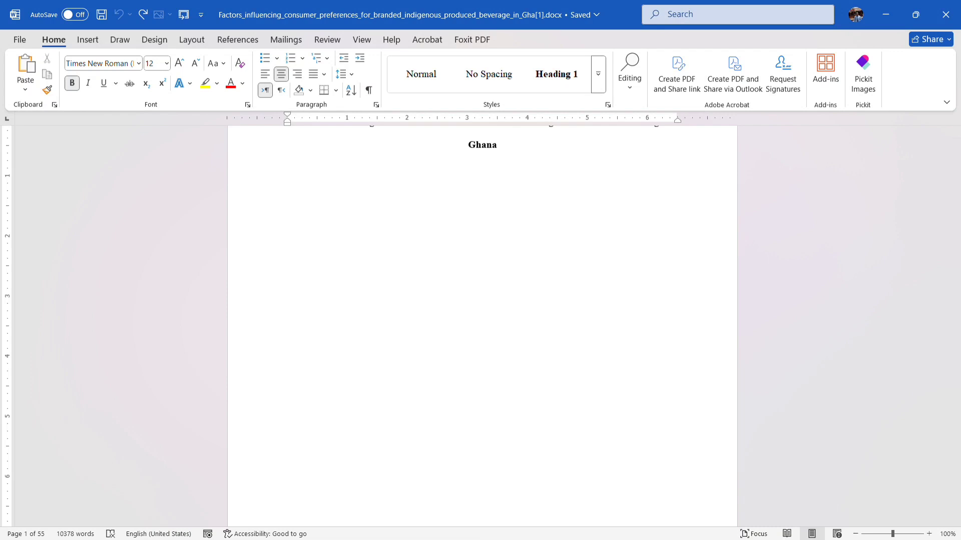
Insert two page breaks after the title to add two blank pages before the table of contents.
key("ctrl+Return")
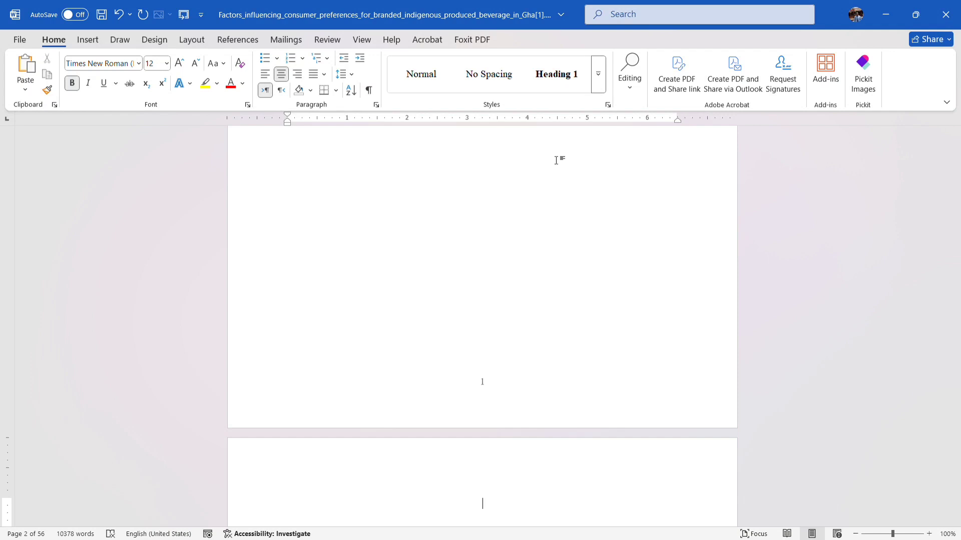
key("ctrl+Return")
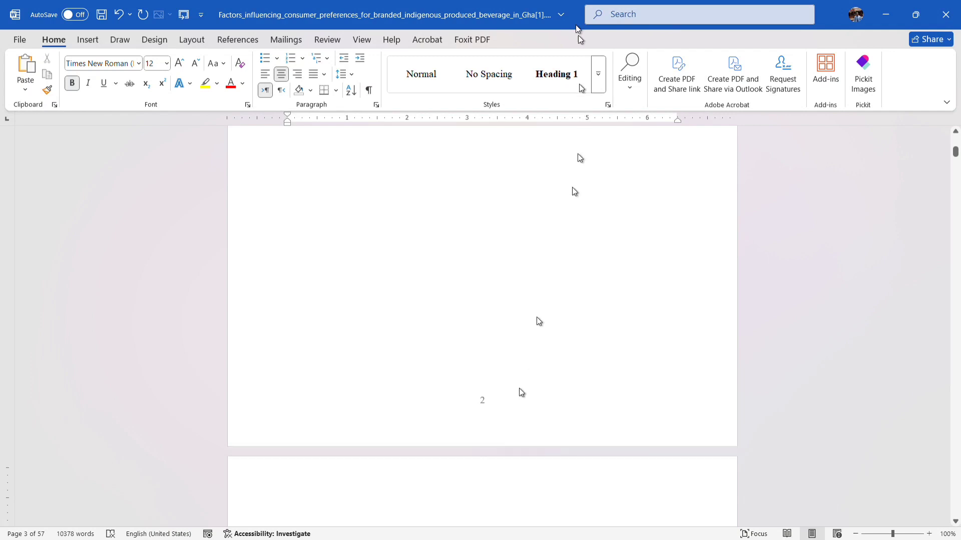
scroll(614, 489, "down", 5)
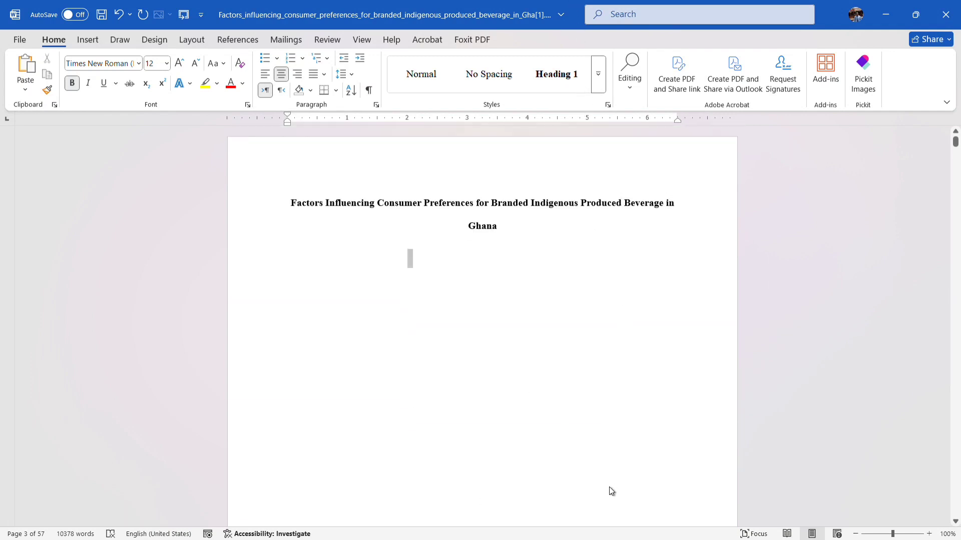
key("ctrl+Return")
Review the page numbers on the title page and the blank pages before the table of contents.
scroll(461, 446, "down", 3)
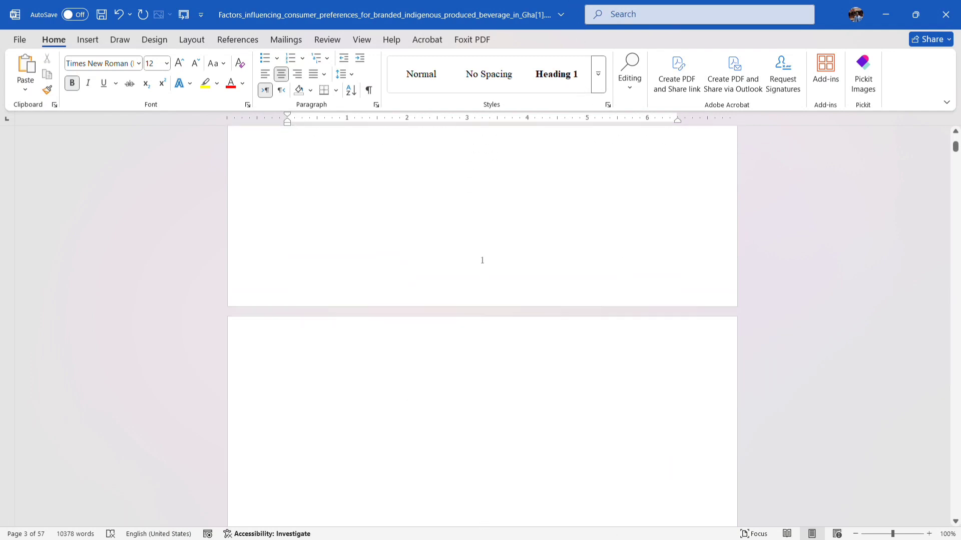
scroll(637, 515, "down", 7)
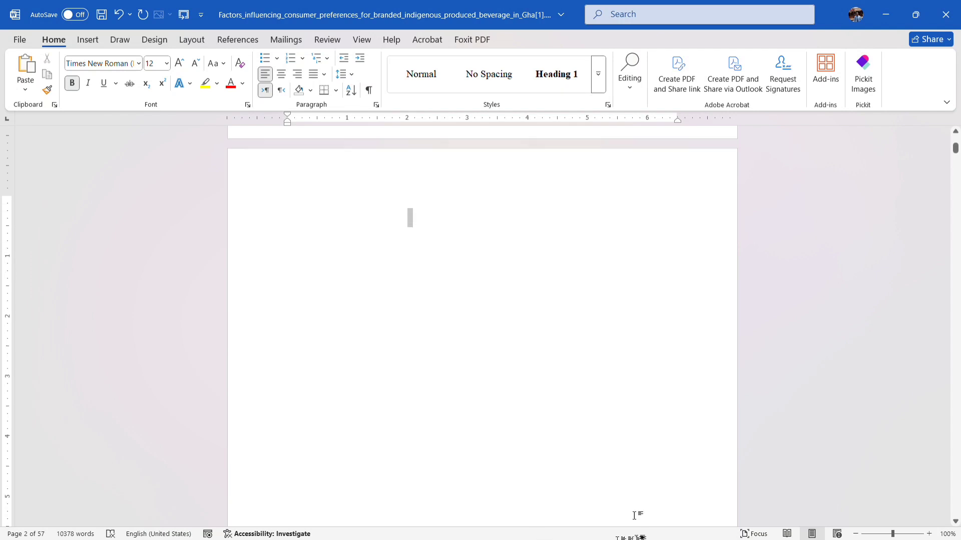
scroll(659, 538, "down", 9)
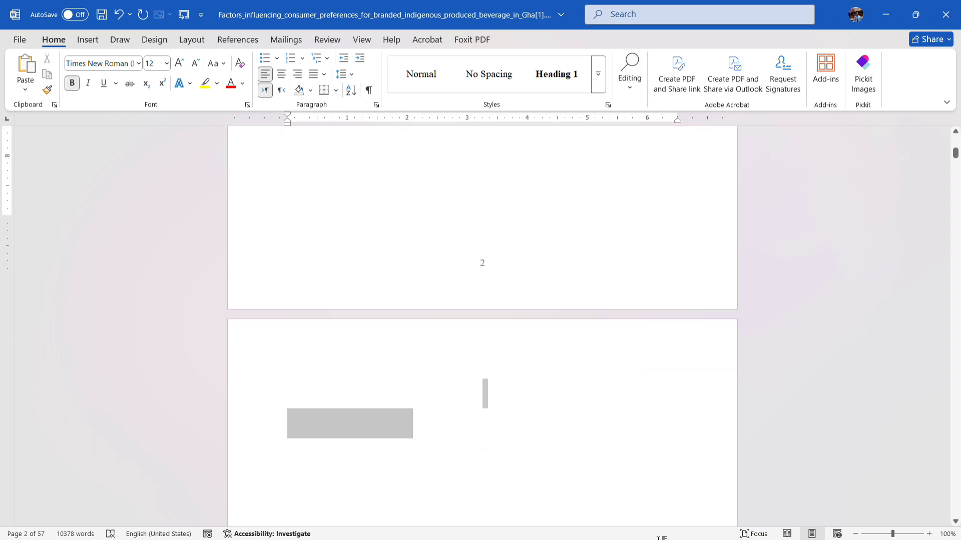
scroll(645, 440, "down", 3)
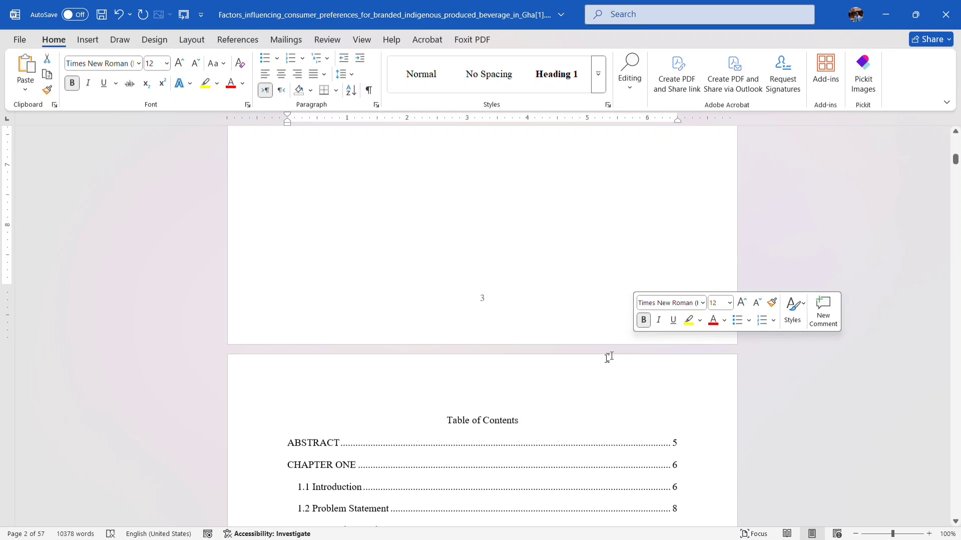
left_click(518, 299)
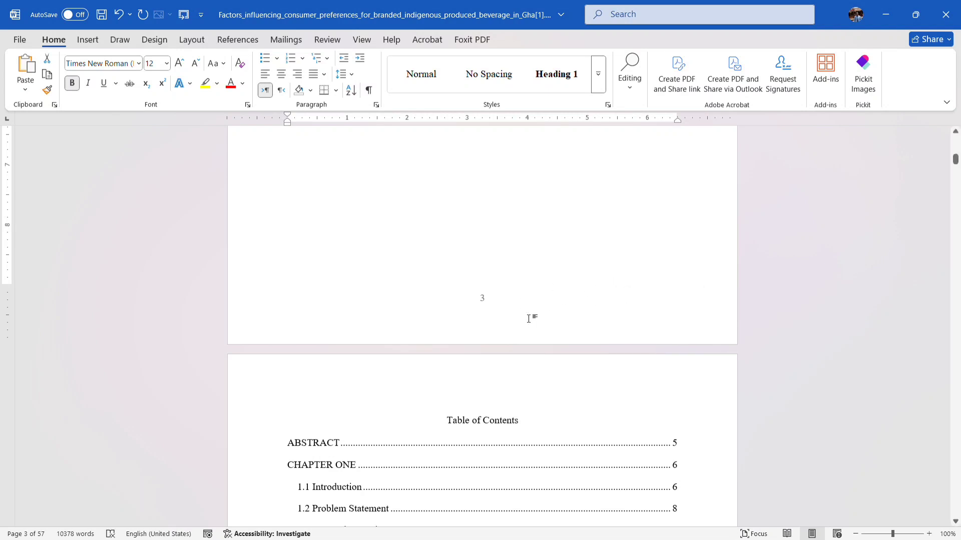
scroll(529, 319, "up", 5)
left_click_drag(523, 305, 568, 505)
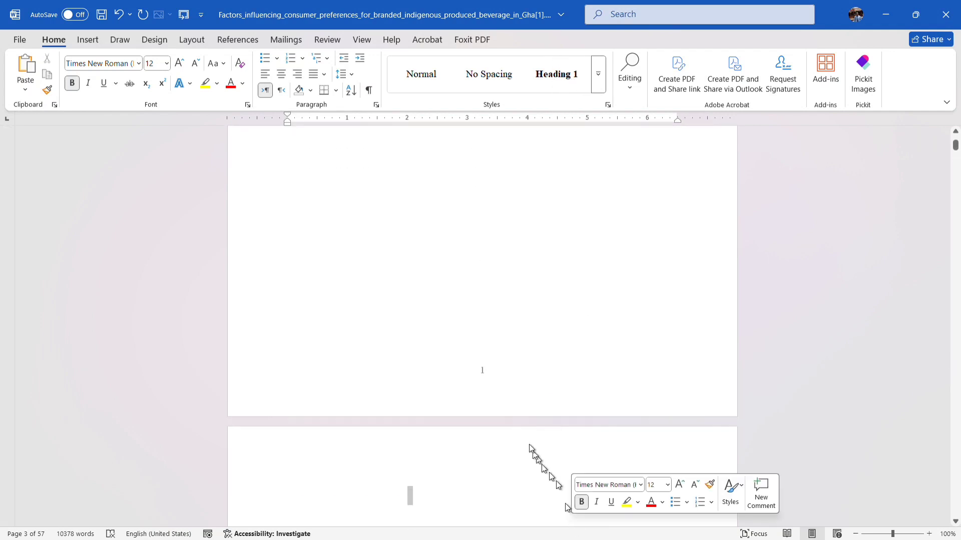
left_click(493, 360)
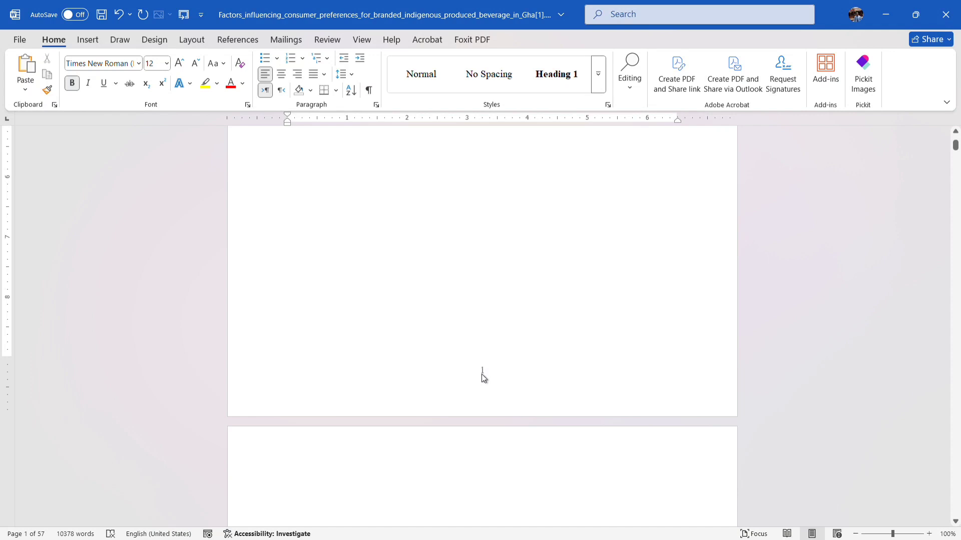
left_click(95, 43)
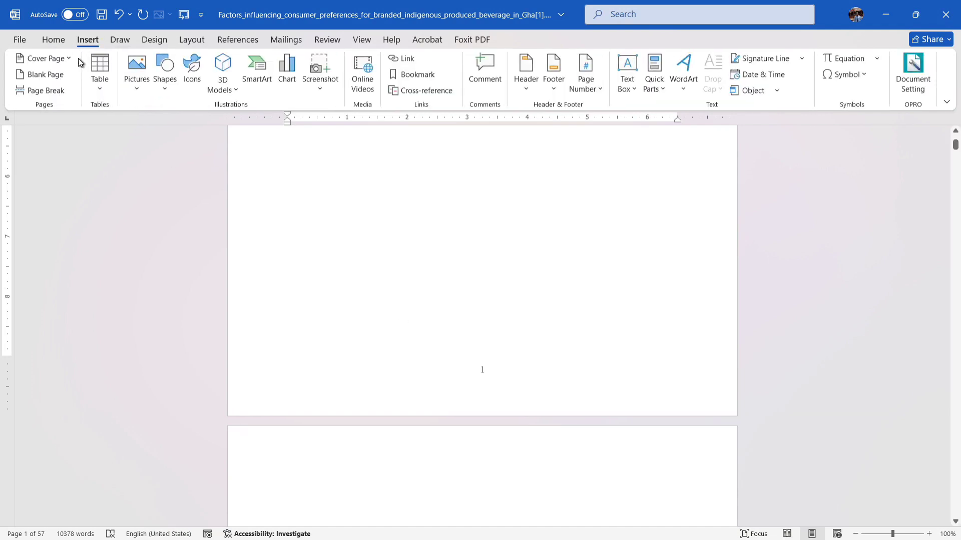
left_click(596, 98)
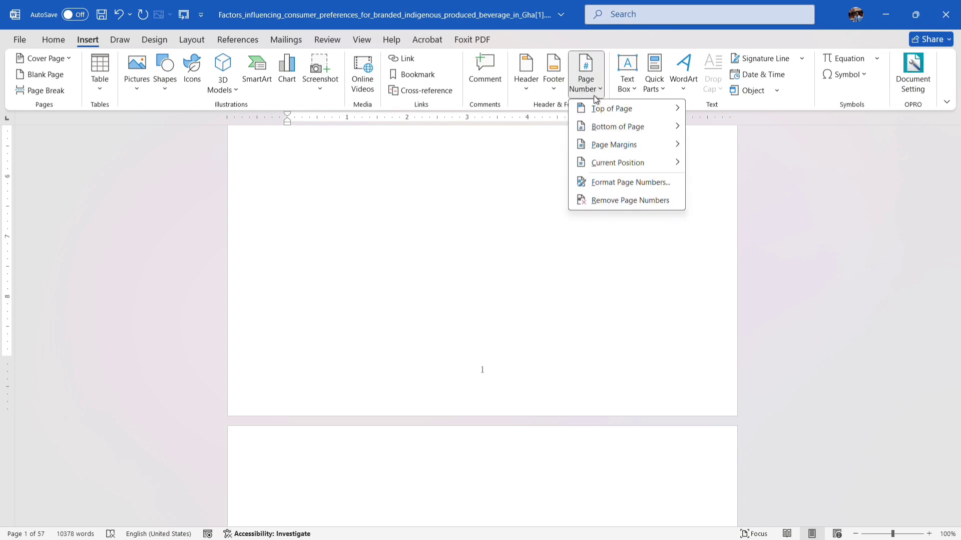
left_click(619, 184)
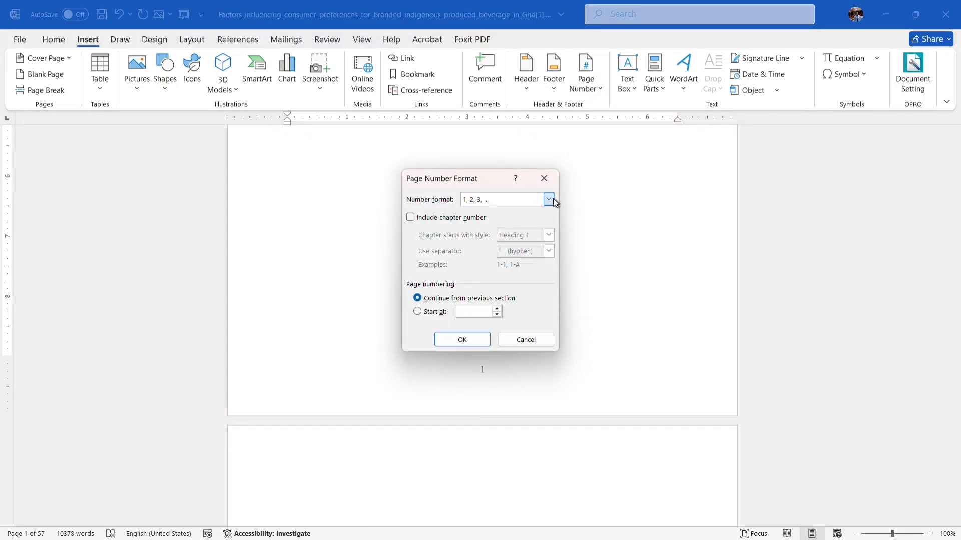
left_click(549, 199)
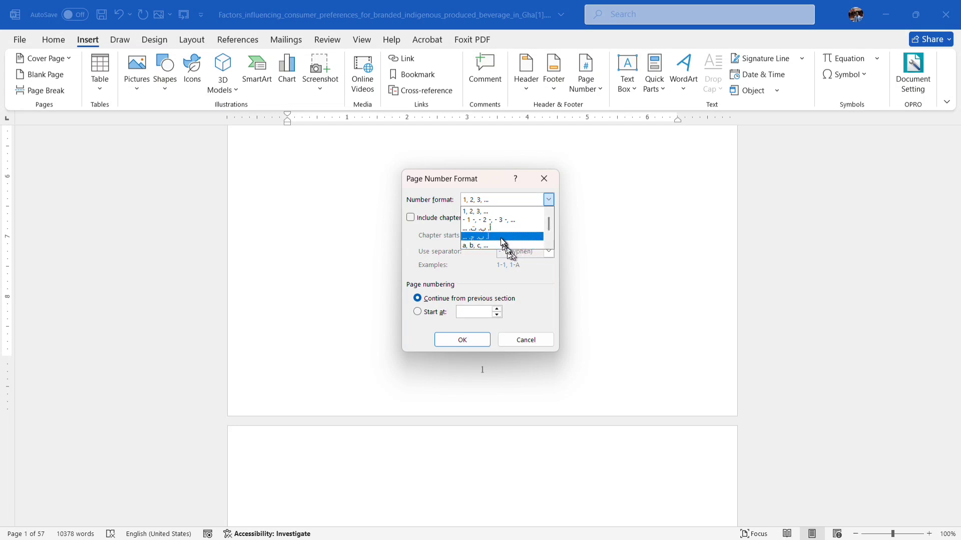
scroll(499, 234, "down", 1)
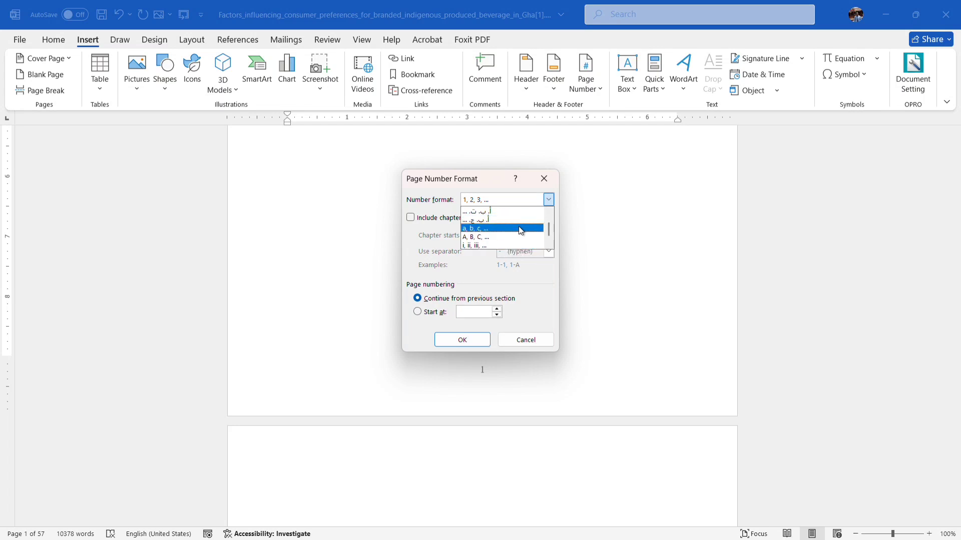
left_click(481, 245)
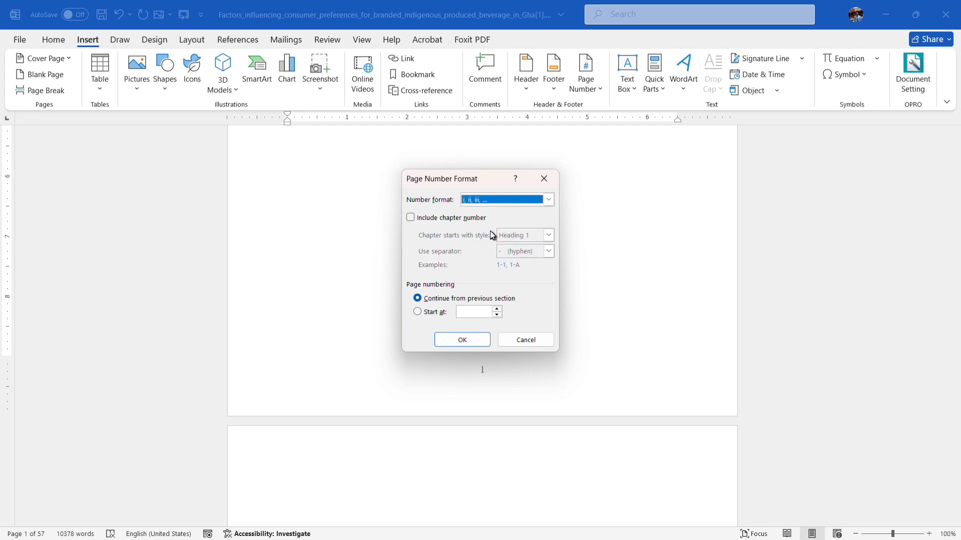
left_click(476, 313)
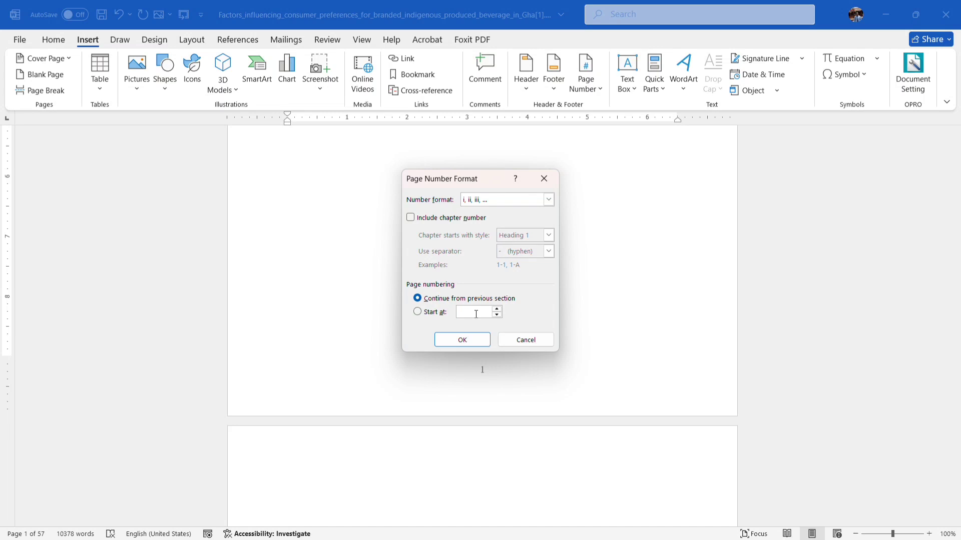
type("i")
left_click(530, 343)
Remove the existing page numbers, starting from the title page.
left_click(585, 75)
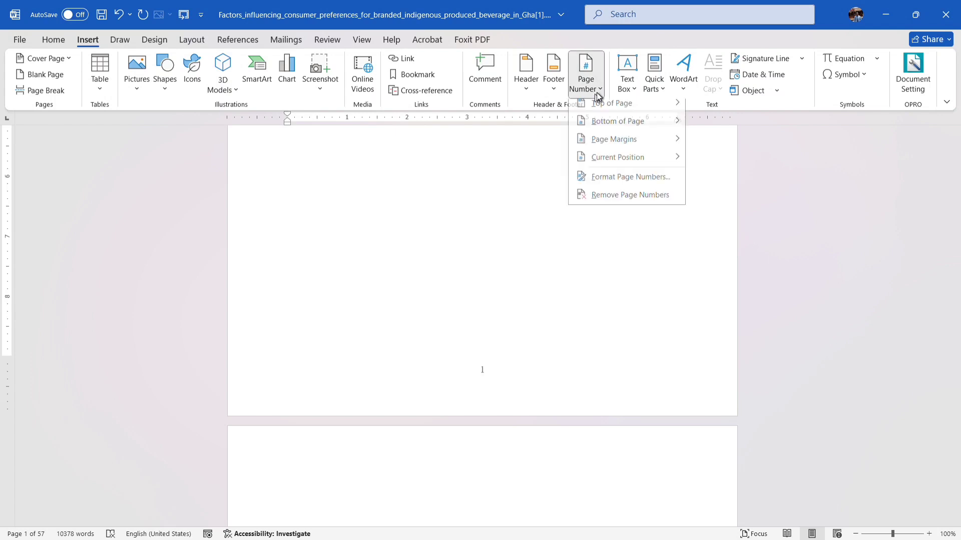
left_click(629, 200)
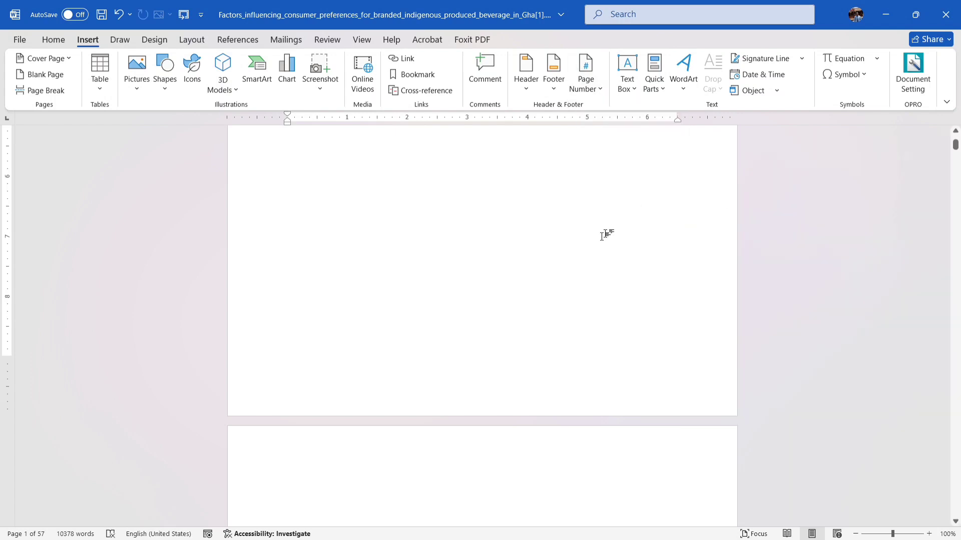
scroll(628, 133, "up", 2)
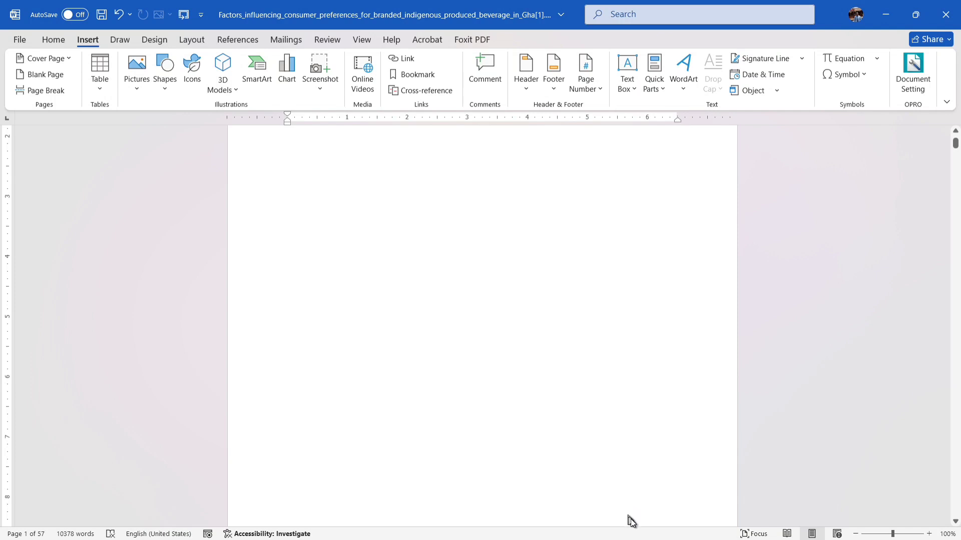
scroll(625, 536, "down", 2)
Insert a section break at the start of the blank second page.
left_click_drag(565, 223, 489, 429)
left_click(489, 429)
left_click(328, 452)
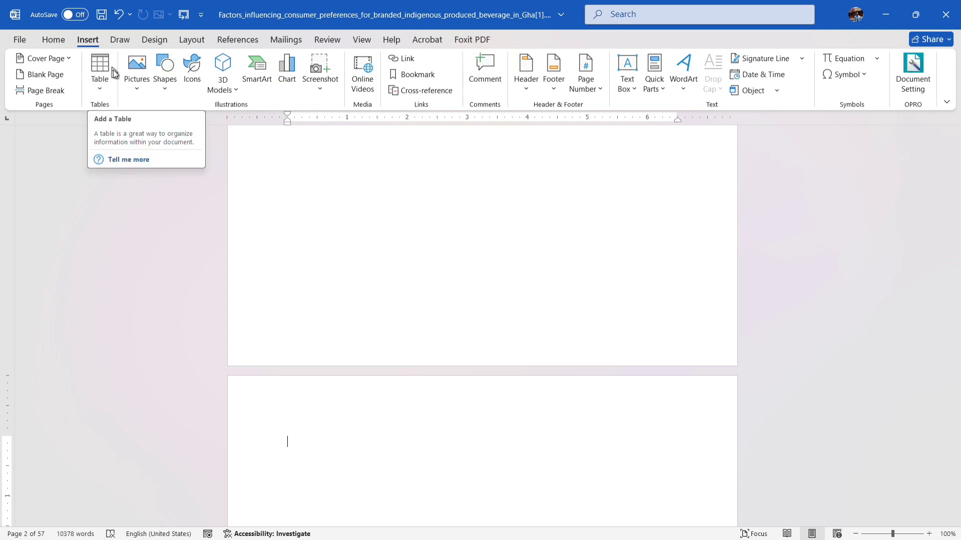
left_click(191, 40)
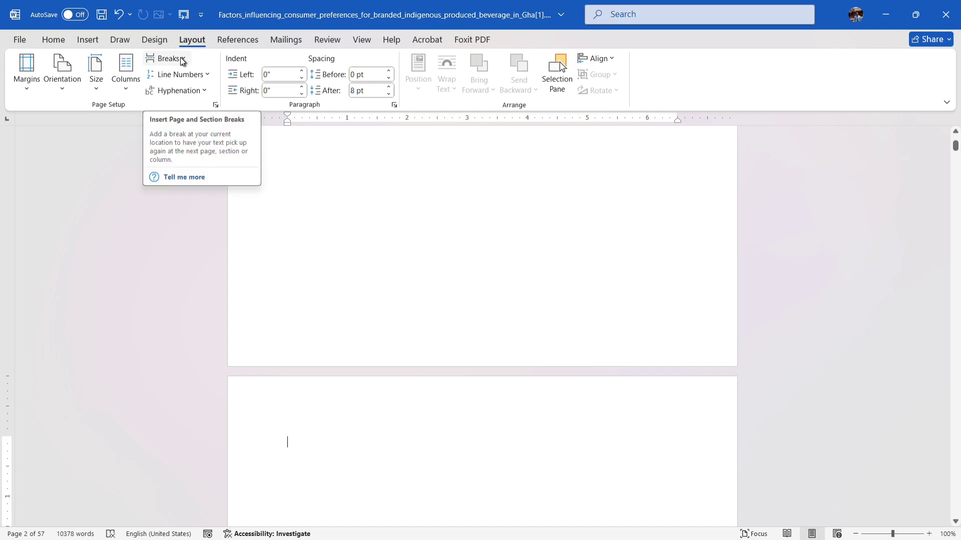
left_click(181, 58)
left_click(234, 243)
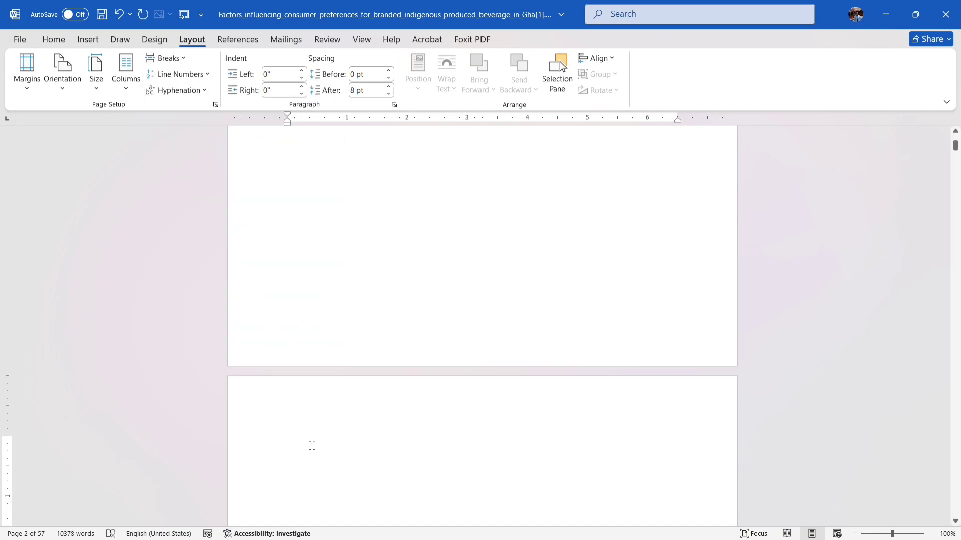
Set the page number format from the blank second page to i, ii, iii, starting at i.
left_click(292, 452)
left_click(87, 39)
left_click(585, 75)
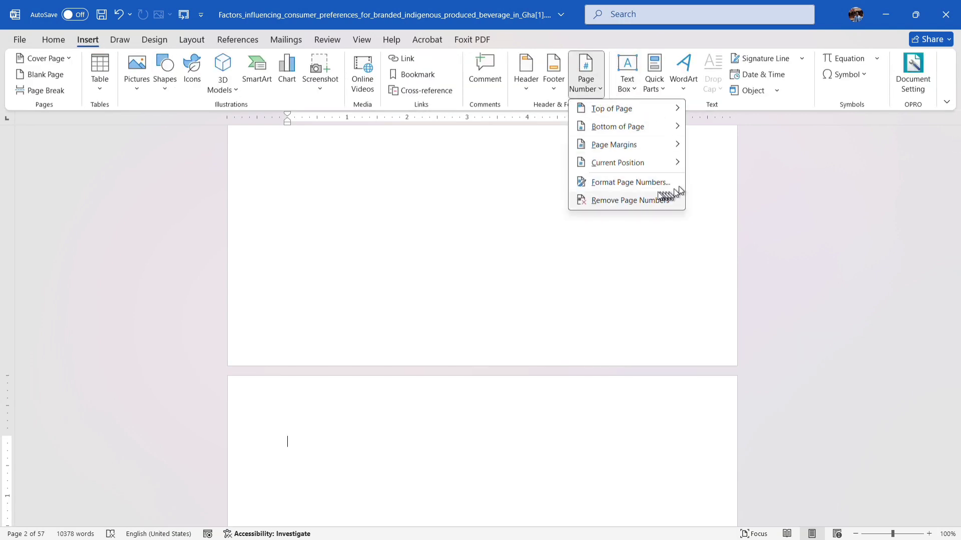
left_click(644, 185)
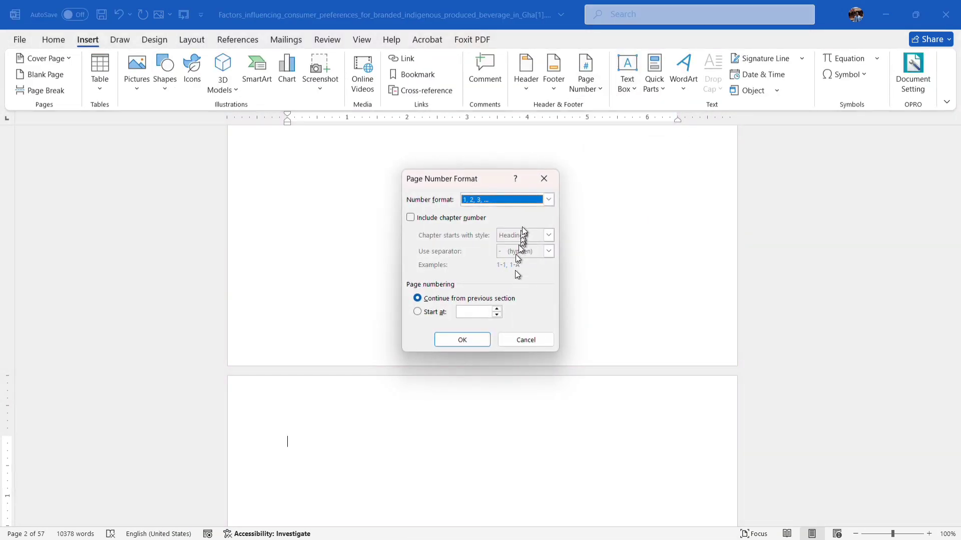
left_click(549, 200)
scroll(549, 245, "down", 2)
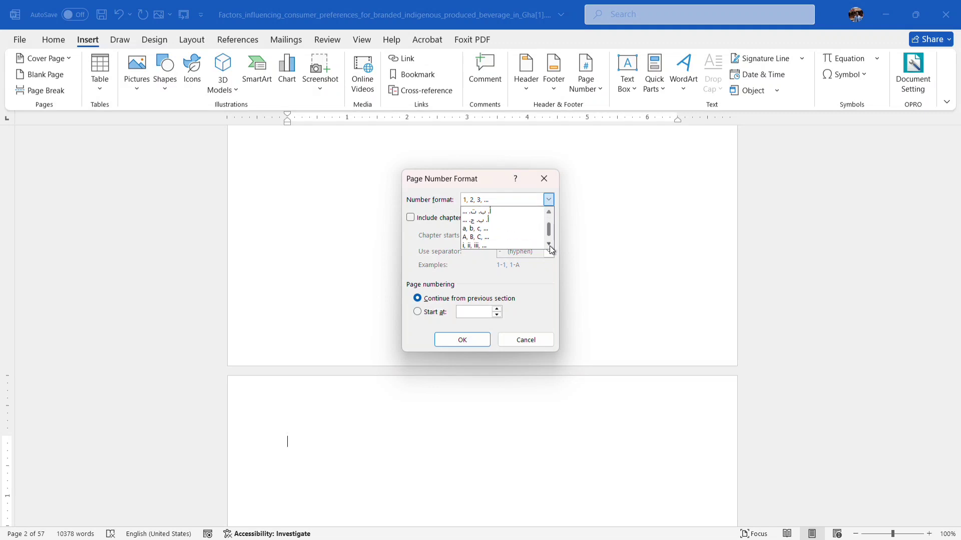
left_click(504, 238)
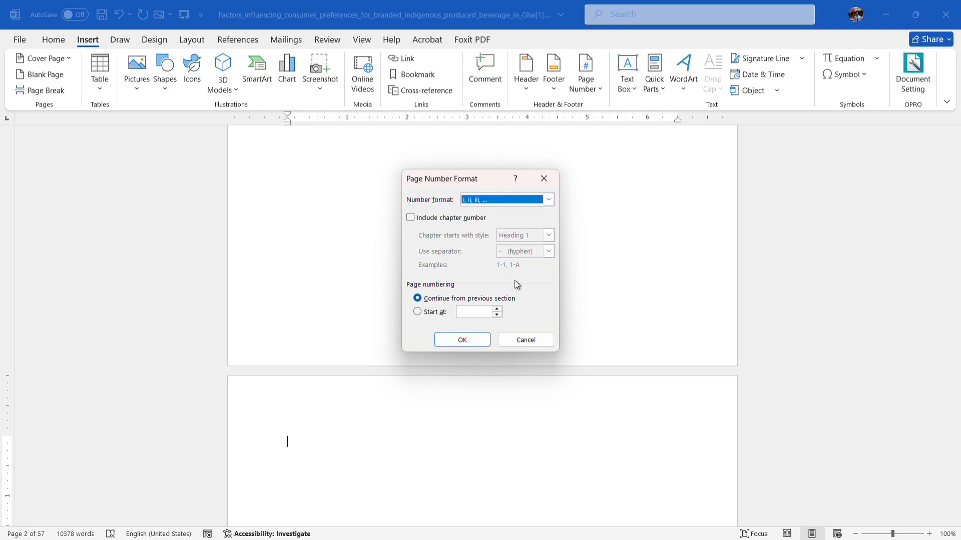
left_click(468, 313)
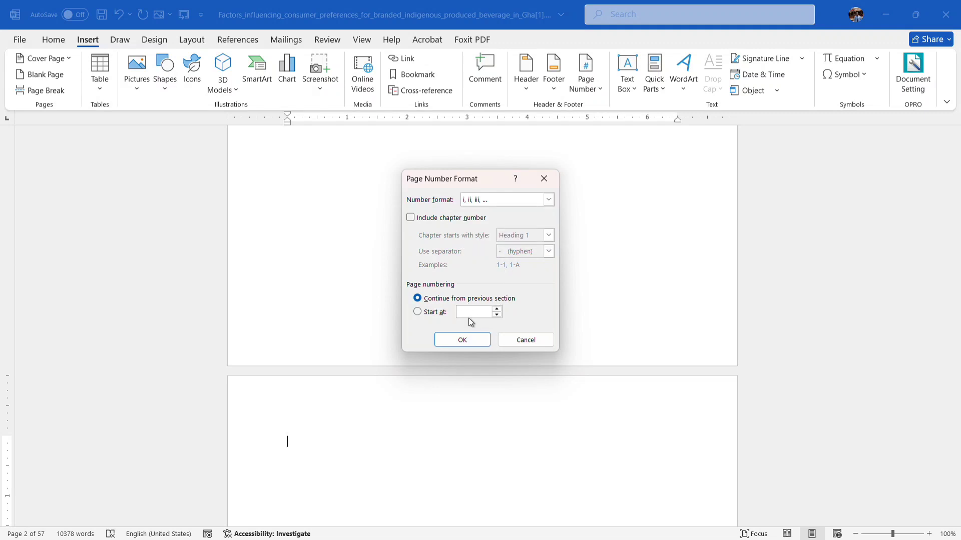
type("i")
left_click(466, 340)
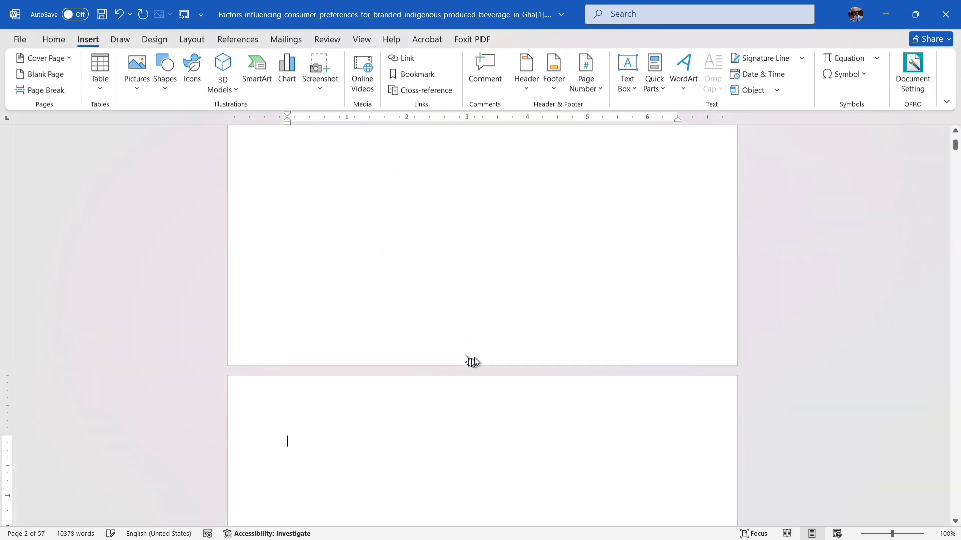
Insert Plain Number 2 page numbers at the bottom of the pages from the blank second page and return to the body text.
left_click(598, 90)
left_click(411, 489)
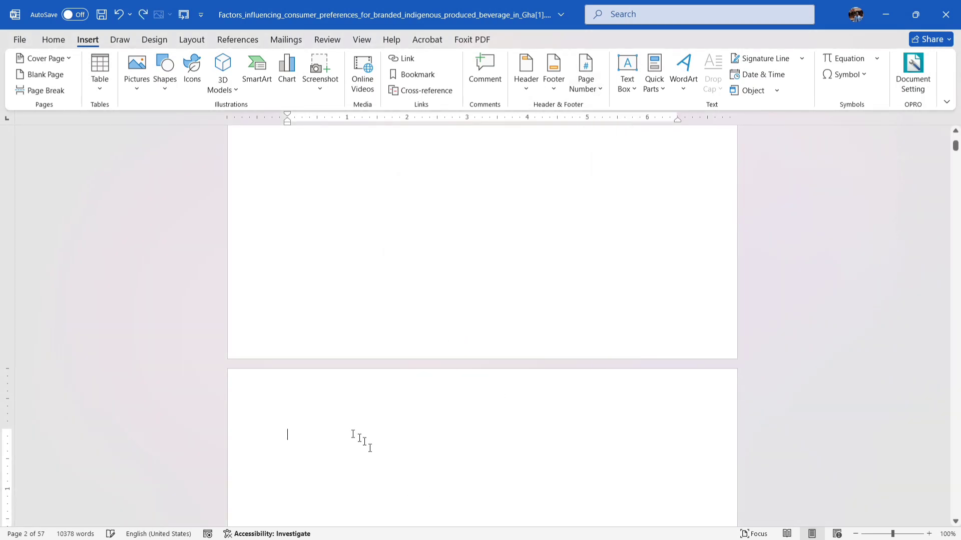
scroll(581, 500, "down", 5)
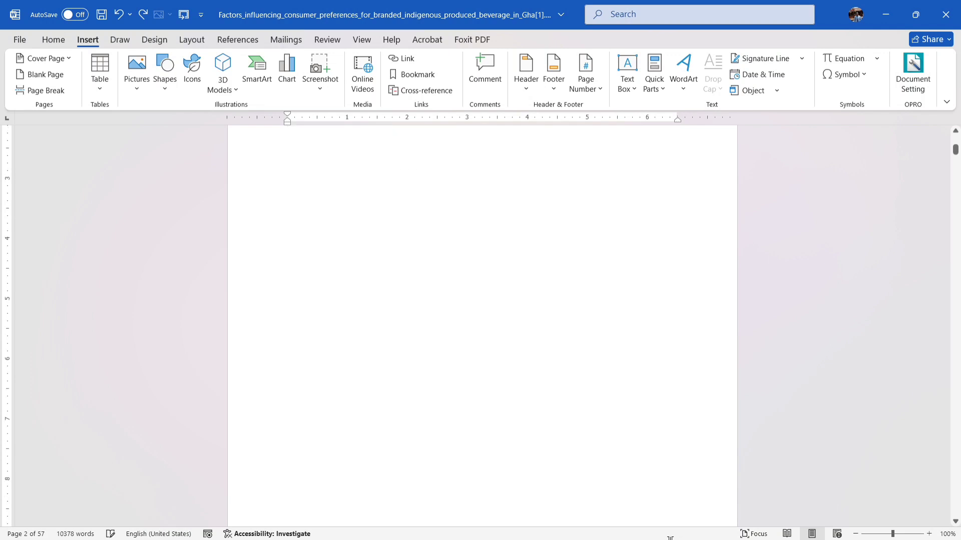
scroll(641, 477, "down", 3)
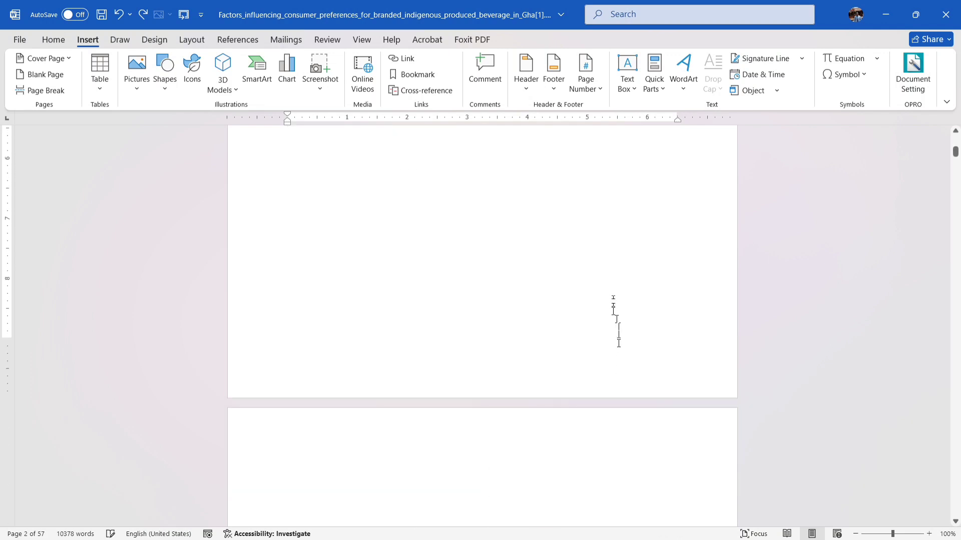
scroll(600, 125, "down", 10)
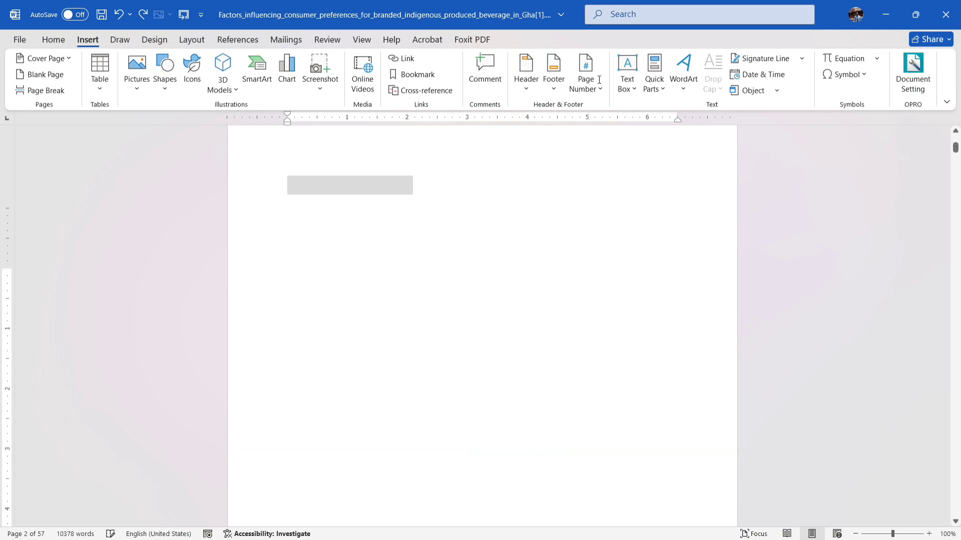
left_click(288, 473)
left_click(596, 89)
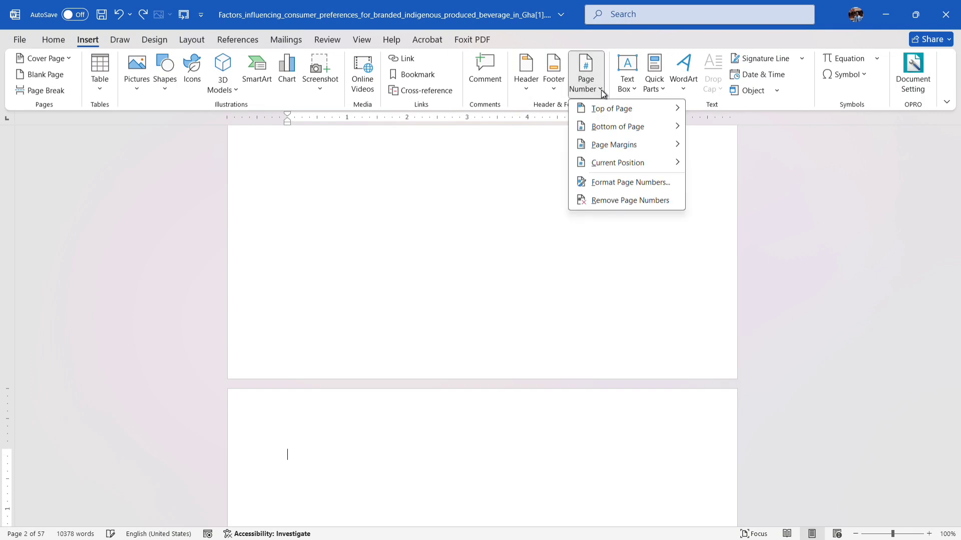
mouse_move(622, 127)
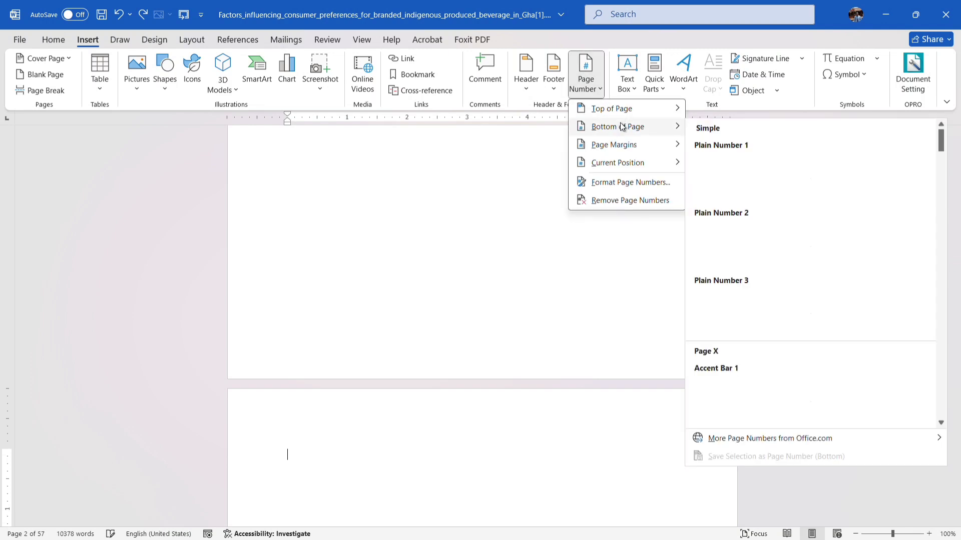
left_click(803, 238)
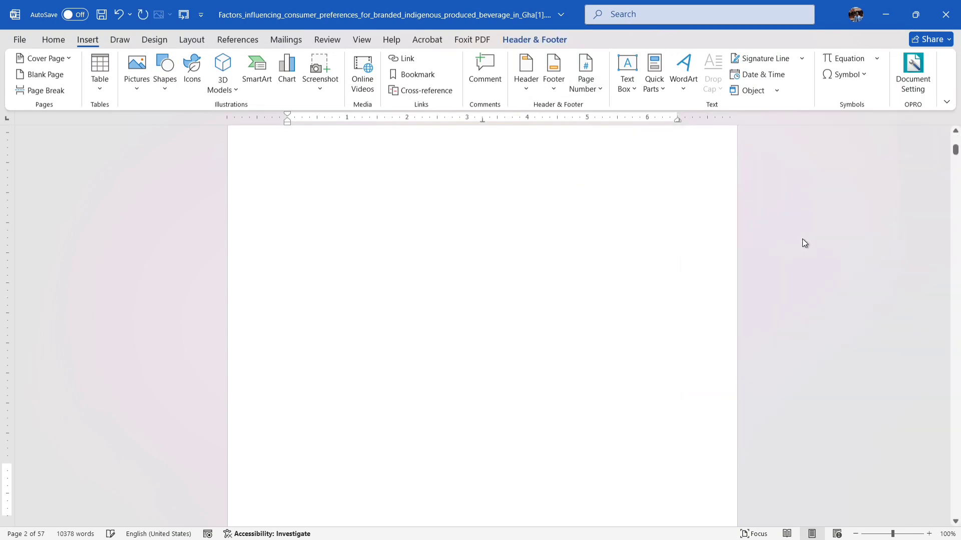
double_click(536, 407)
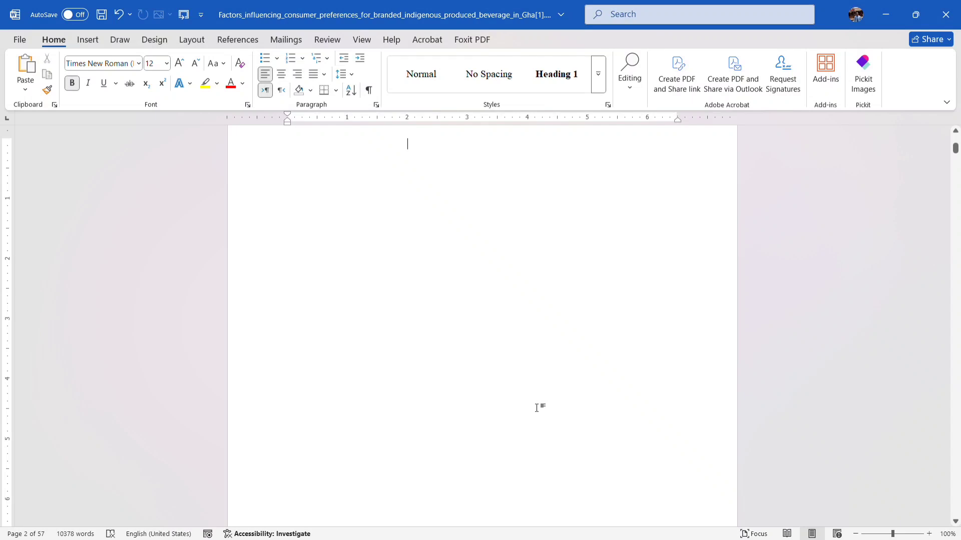
Check the page numbers at the foot of the title page and the blank second page.
scroll(485, 473, "down", 1)
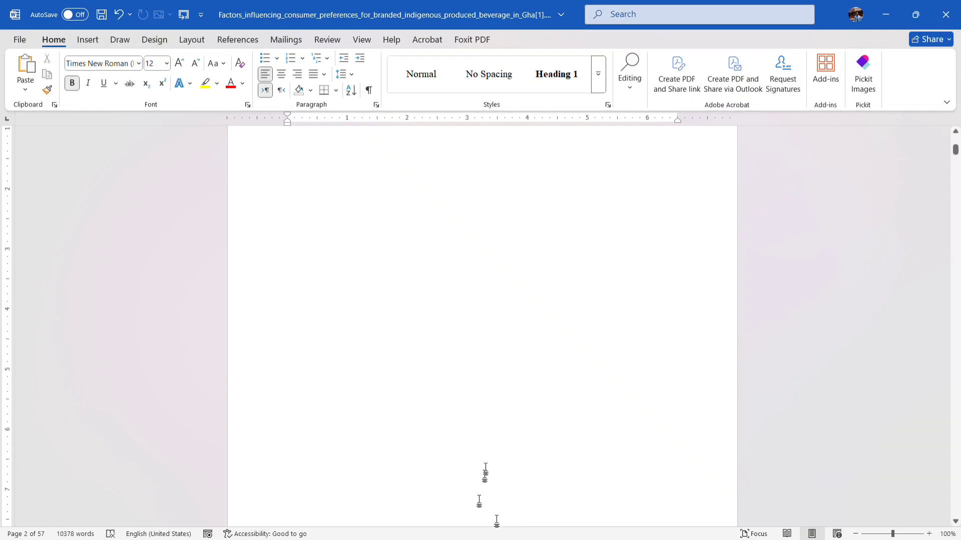
scroll(515, 480, "down", 5)
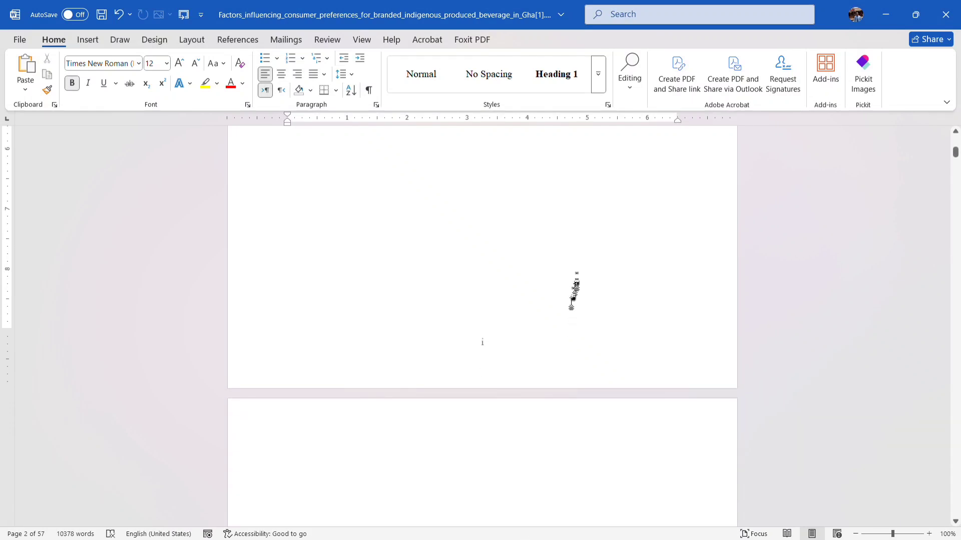
mouse_move(595, 159)
left_mouse_down()
mouse_move(598, 75)
mouse_move(599, 152)
left_mouse_up()
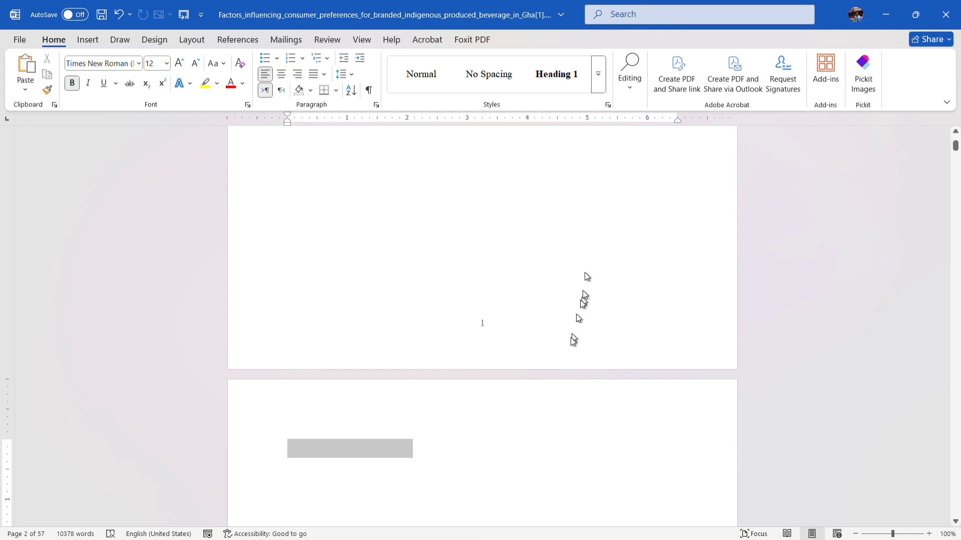
scroll(565, 361, "up", 6)
left_click_drag(550, 355, 560, 320)
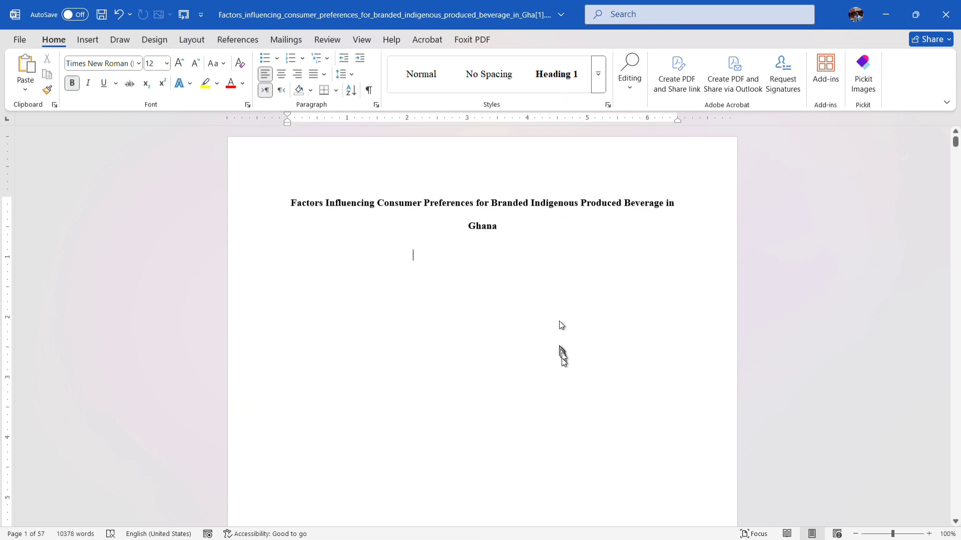
scroll(559, 345, "down", 6)
left_click_drag(556, 520, 539, 452)
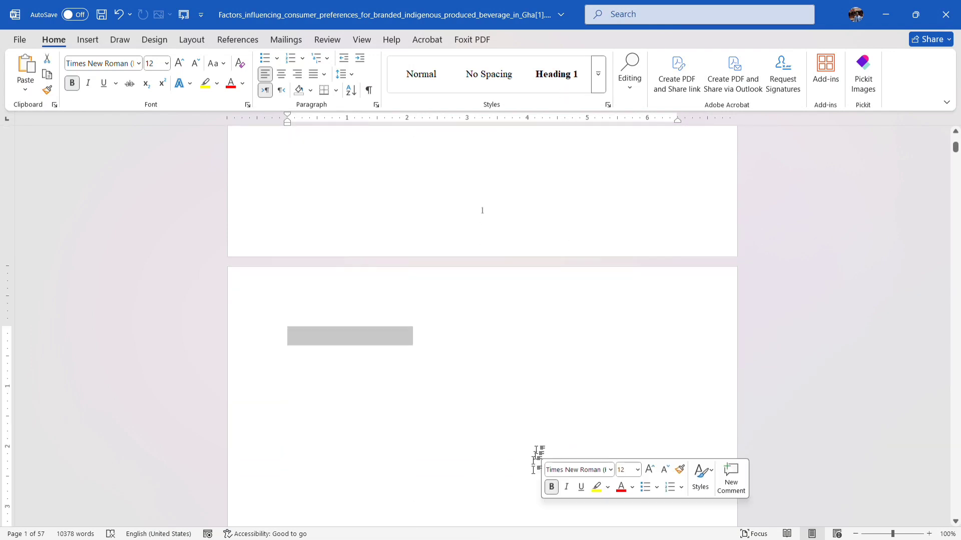
left_click(484, 210)
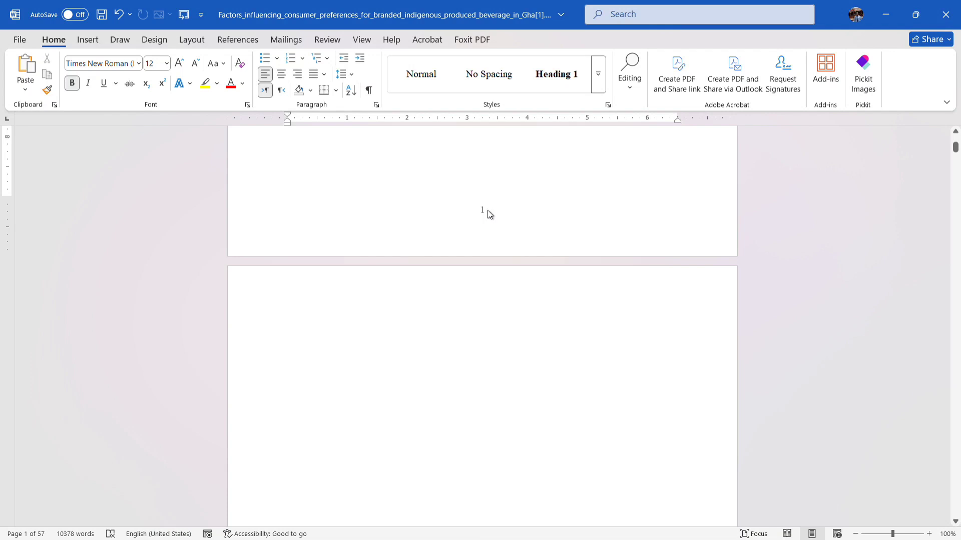
left_click(455, 325)
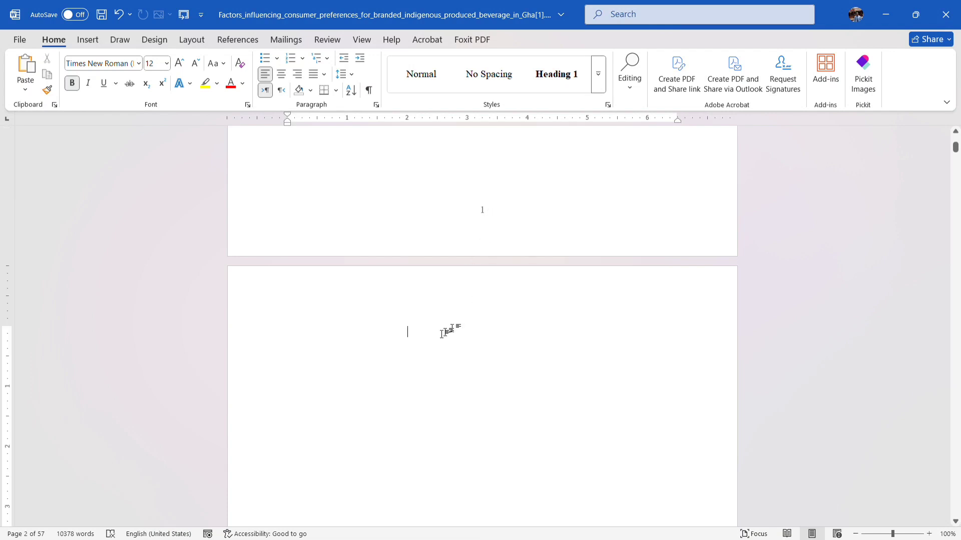
left_click_drag(326, 316, 522, 374)
Check the page numbering through the preliminary pages and onto the first page of Chapter One.
left_click(493, 377)
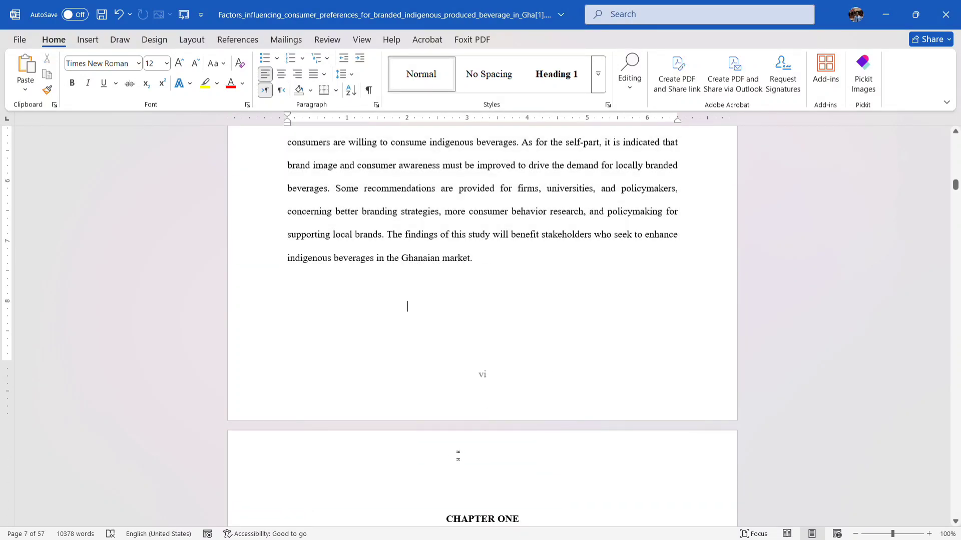
left_click_drag(457, 455, 508, 416)
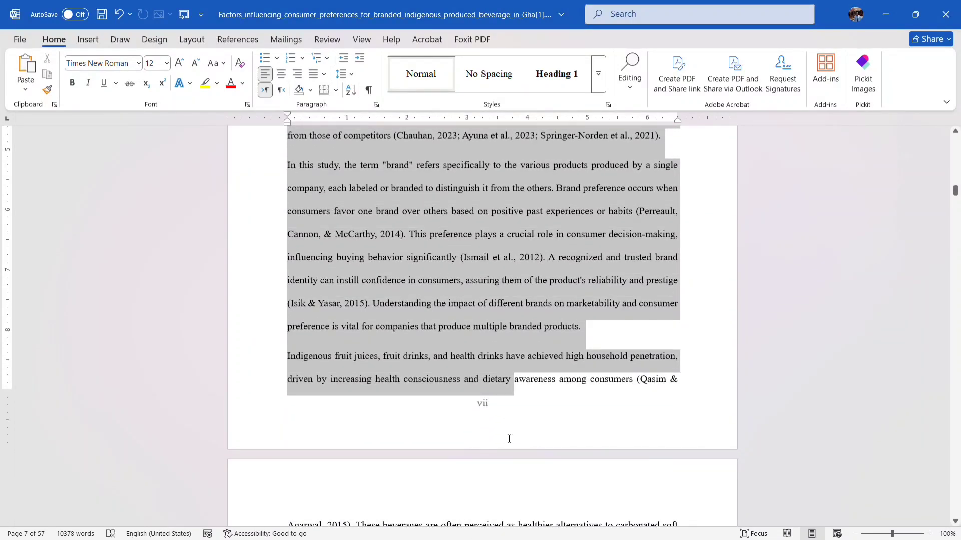
left_click_drag(508, 416, 469, 211)
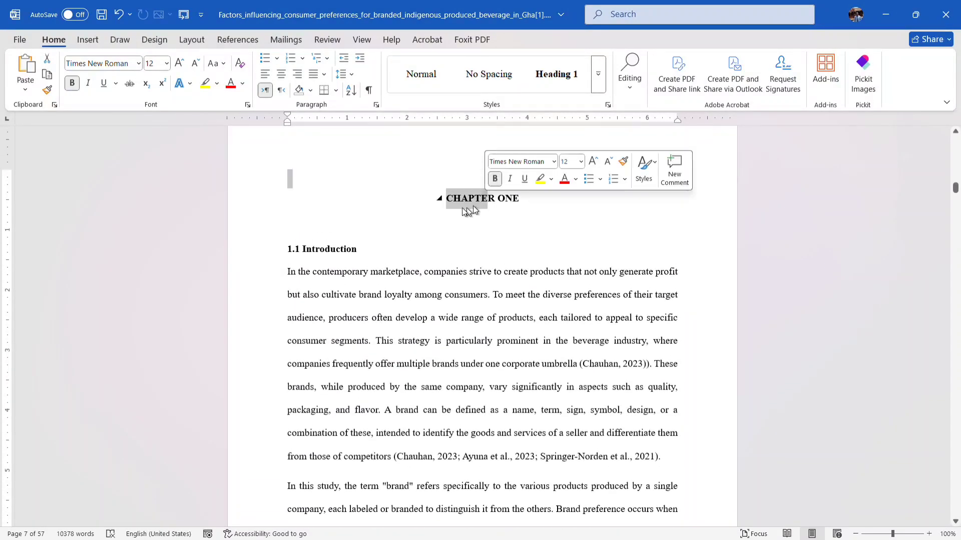
left_click(448, 214)
left_click(451, 206)
left_click_drag(505, 165, 483, 216)
scroll(483, 216, "up", 5)
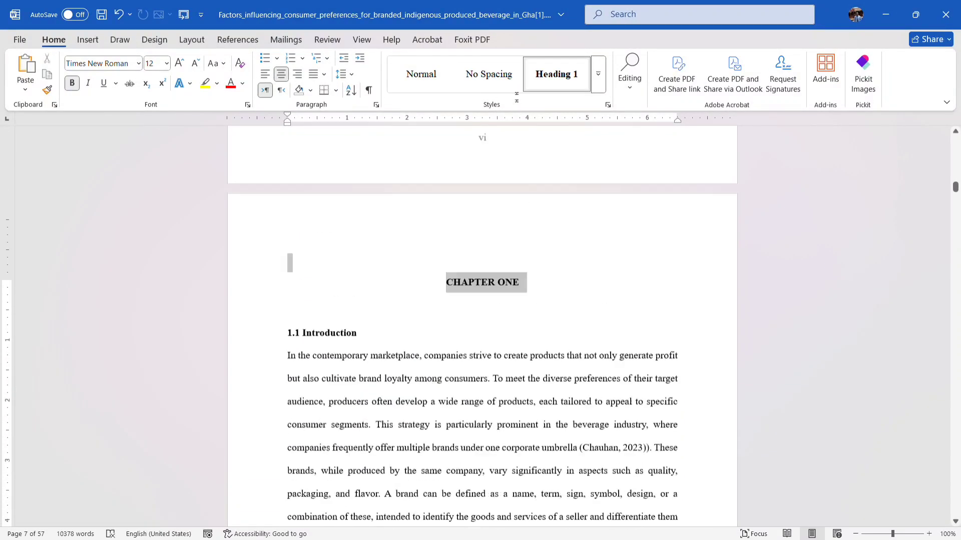
Delete the empty line above the CHAPTER ONE heading.
left_click(444, 420)
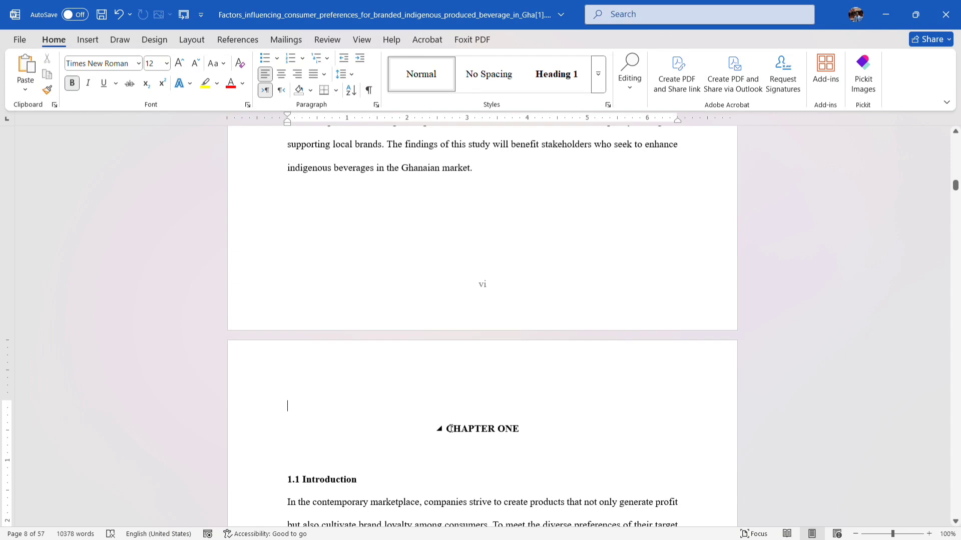
left_click(448, 426)
left_click(322, 395)
key("Delete")
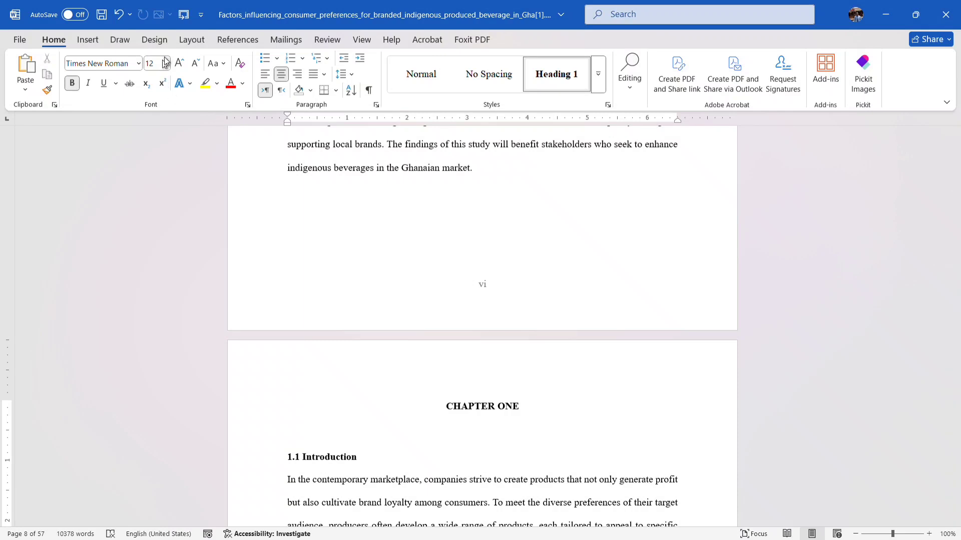
Insert a Next Page section break directly before the CHAPTER ONE heading.
left_click(192, 41)
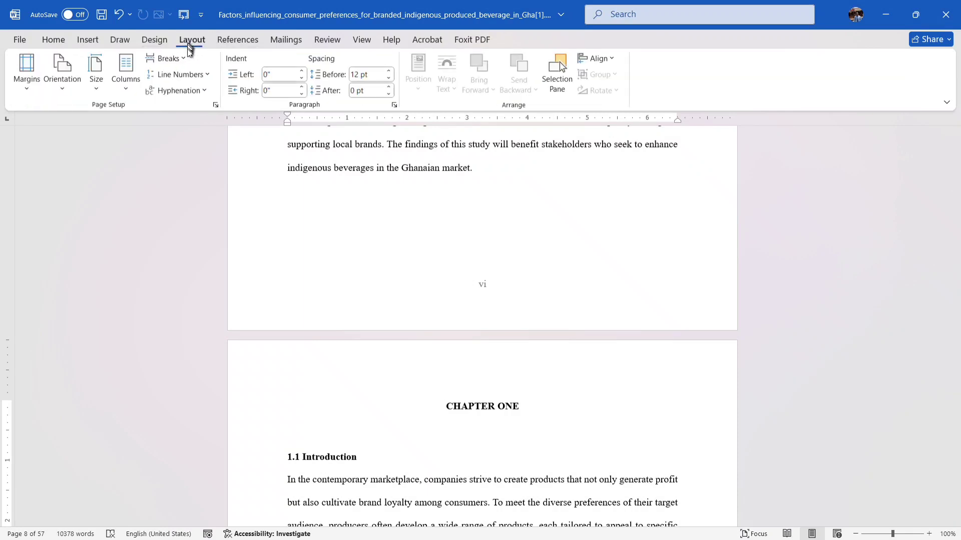
left_click(170, 59)
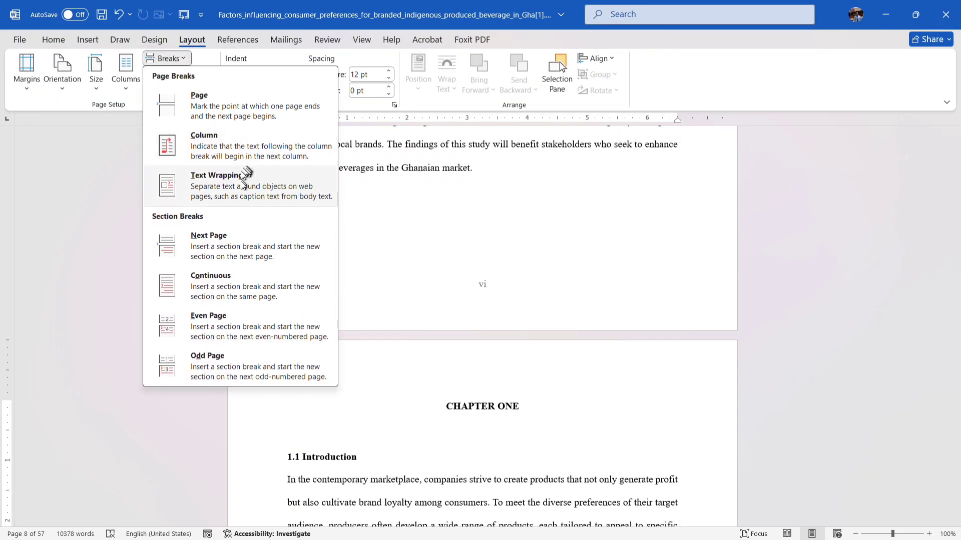
left_click(242, 243)
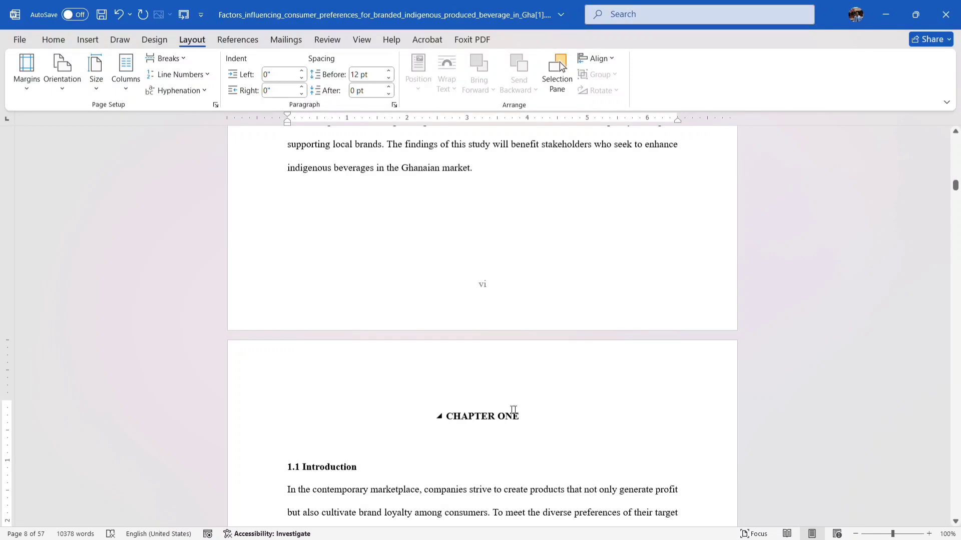
Change the number format of the section starting at Chapter One to Arabic numerals (1, 2, 3, …).
left_click_drag(490, 429, 502, 397)
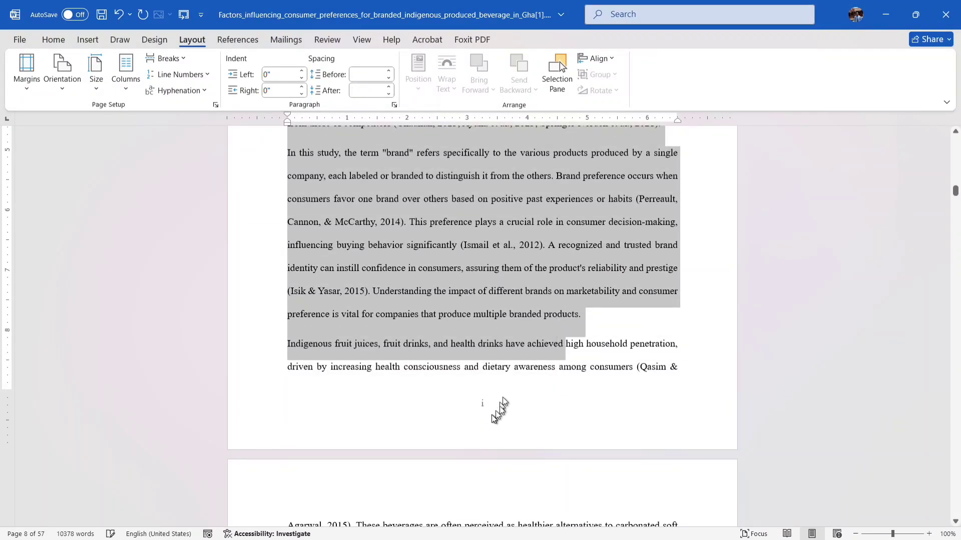
left_click(484, 404)
left_click_drag(509, 318, 516, 138)
left_click(447, 340)
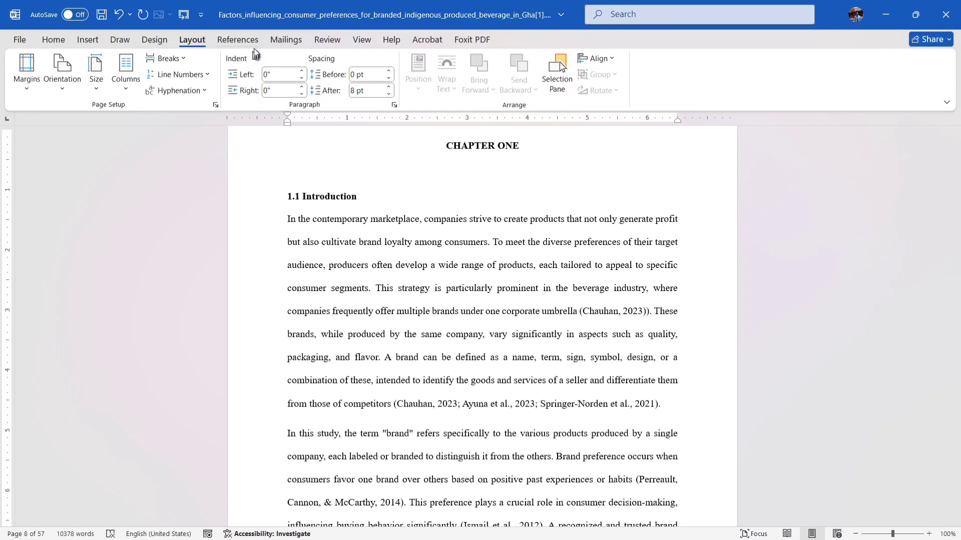
left_click(88, 40)
left_click(592, 90)
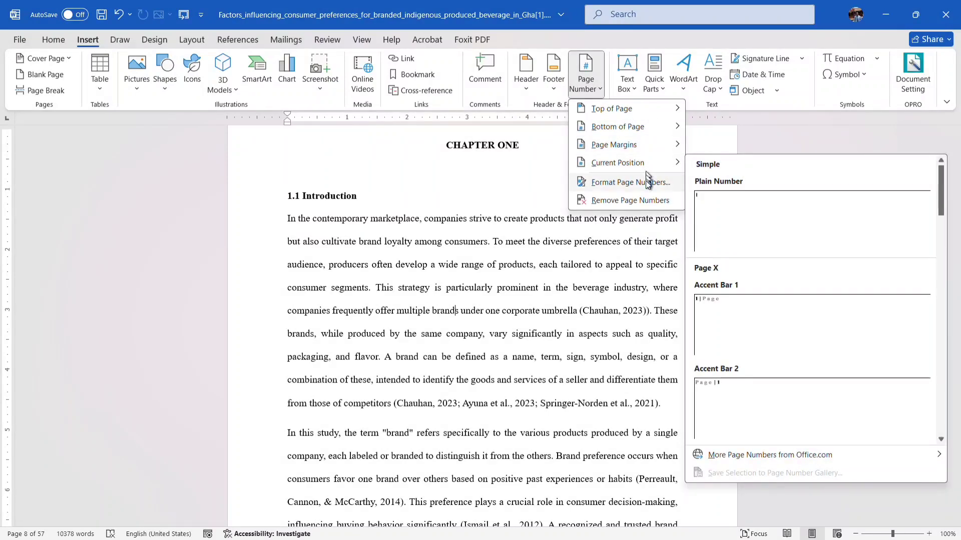
left_click(647, 181)
left_click(548, 199)
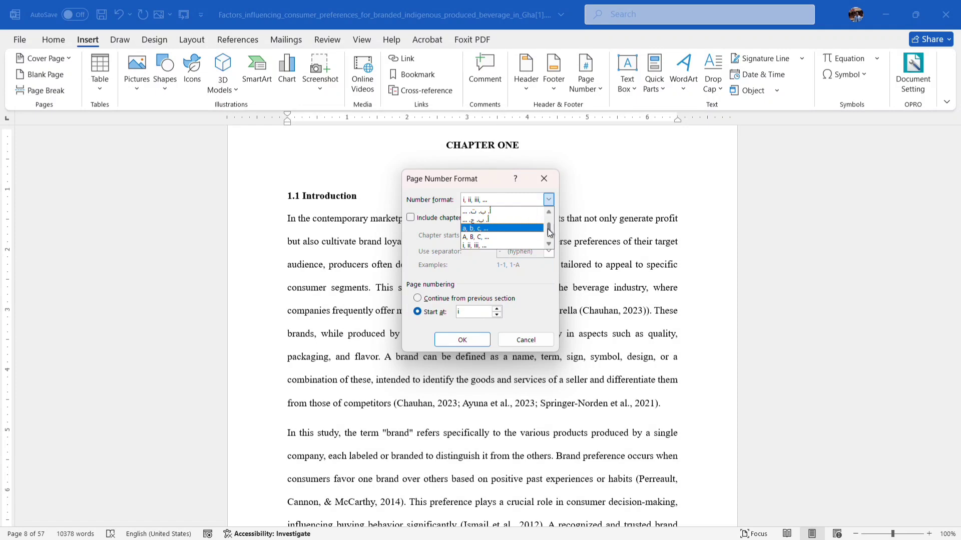
left_click_drag(550, 231, 552, 226)
left_click(508, 211)
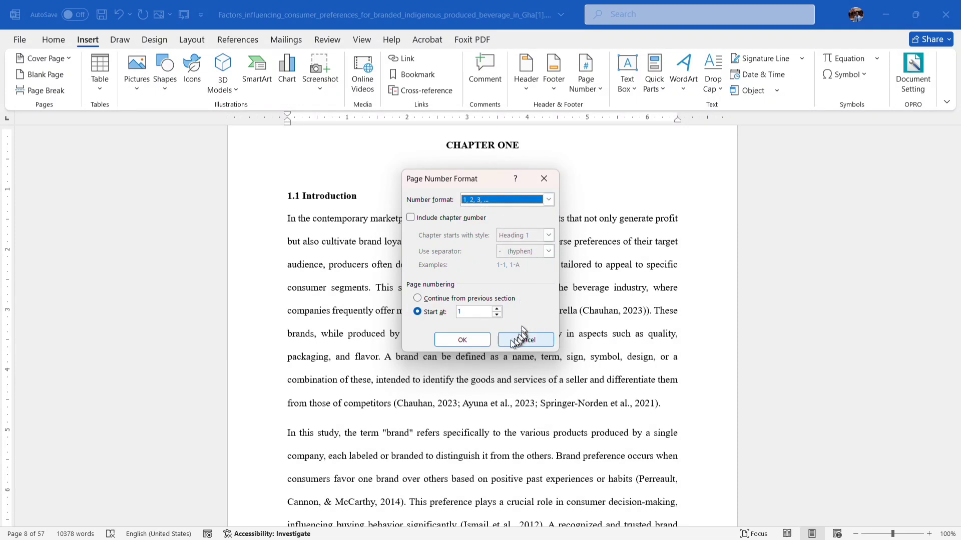
left_click(471, 340)
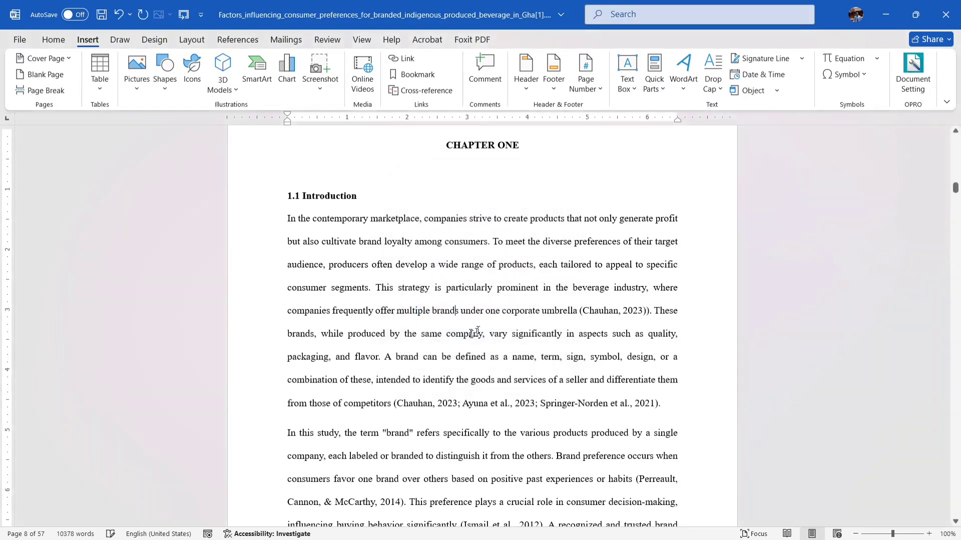
Check the page numbers at the foot of the pages from Chapter One through to the end of the document.
left_click_drag(502, 264, 604, 374)
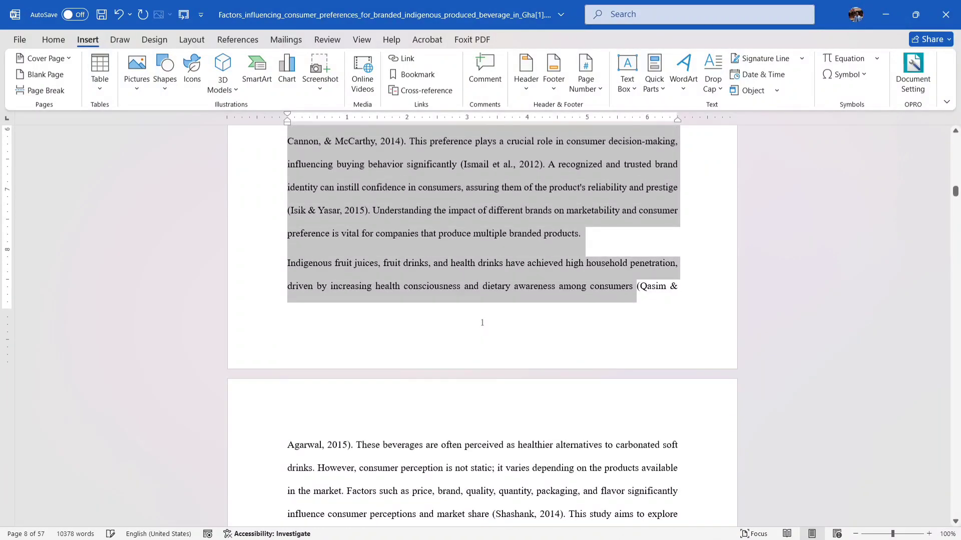
left_click_drag(591, 442, 518, 434)
left_click(512, 383)
left_click(517, 425)
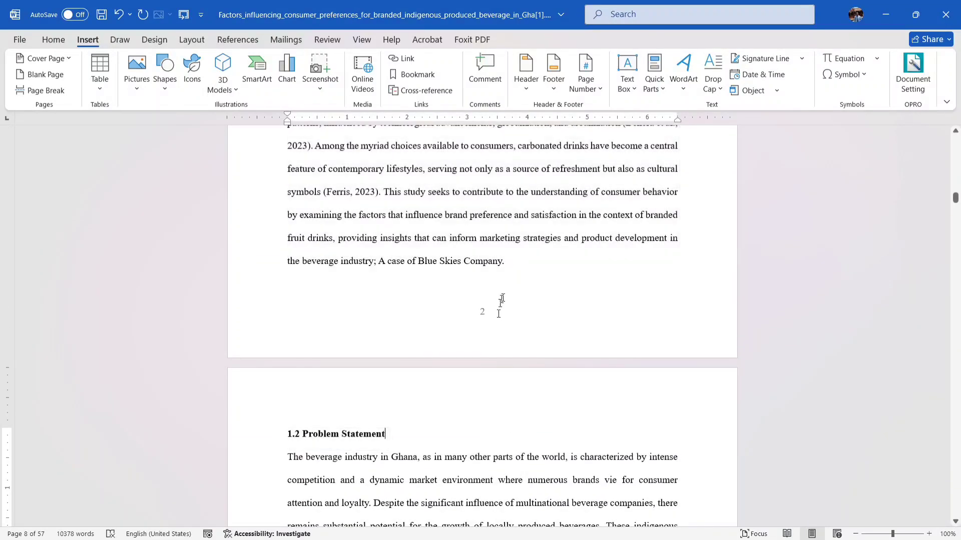
left_click_drag(501, 299, 533, 522)
key("shift+End")
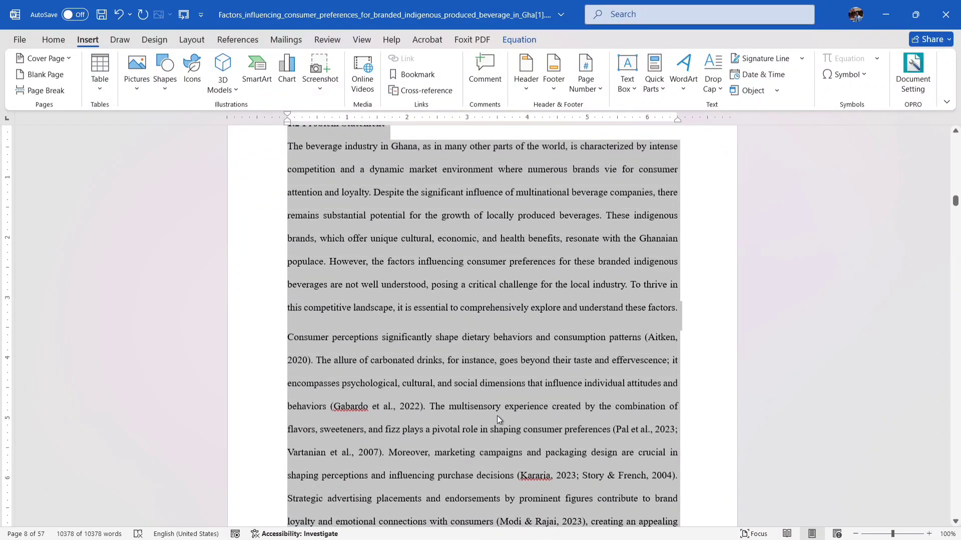
key("ctrl+End")
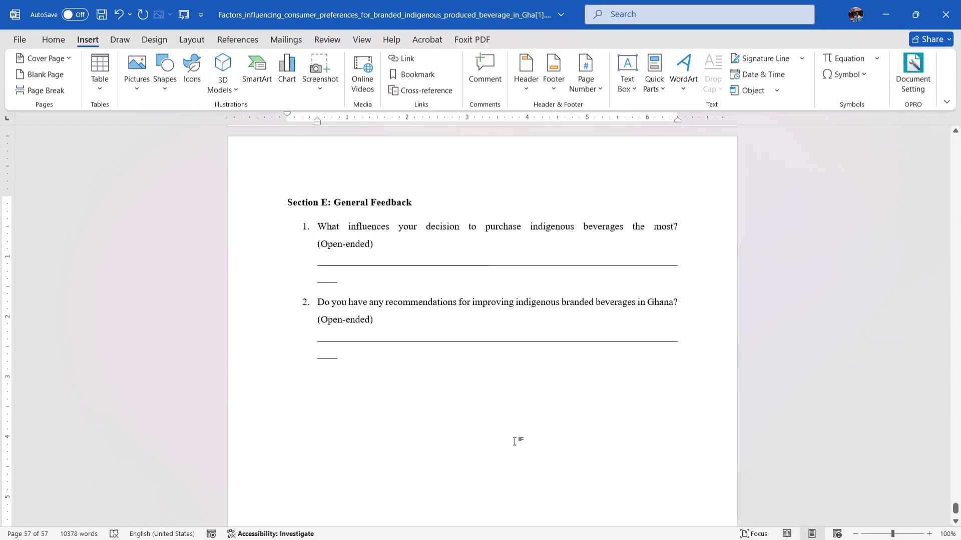
left_click_drag(386, 266, 518, 479)
left_click_drag(557, 374, 561, 31)
left_click(471, 346)
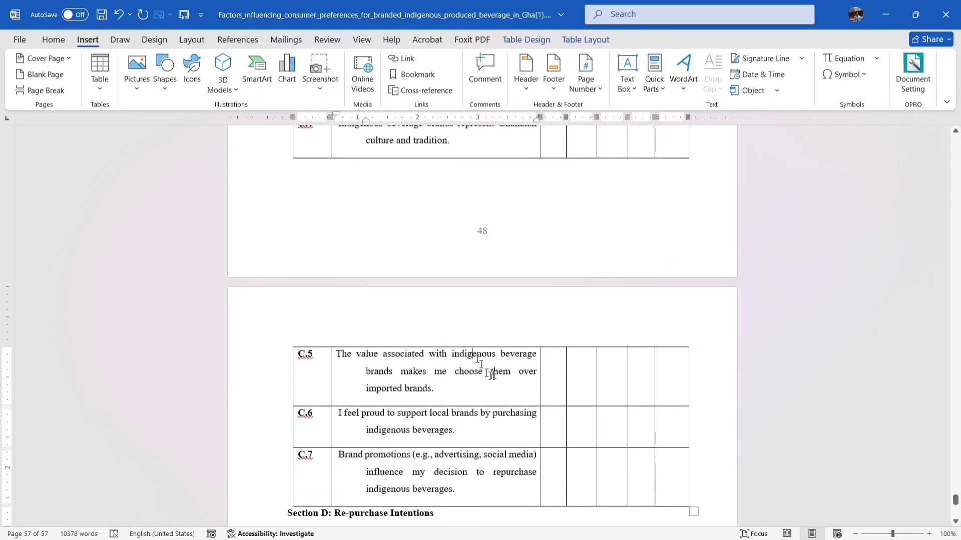
Remove the page number from the title page by enabling Different First Page in the Section 1 footer, and close the footer.
key("ctrl+a")
key("Delete")
key("ctrl+Home")
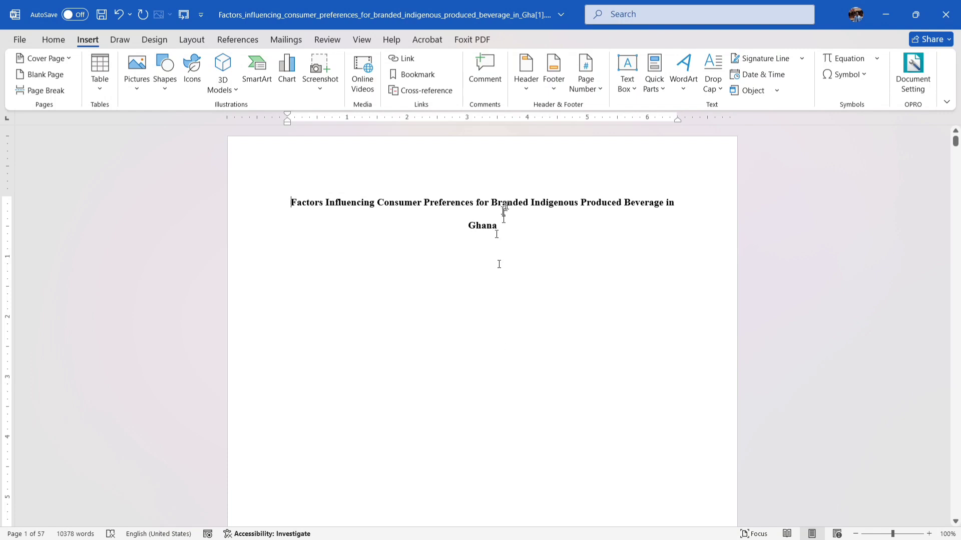
left_click_drag(501, 210, 482, 431)
double_click(481, 423)
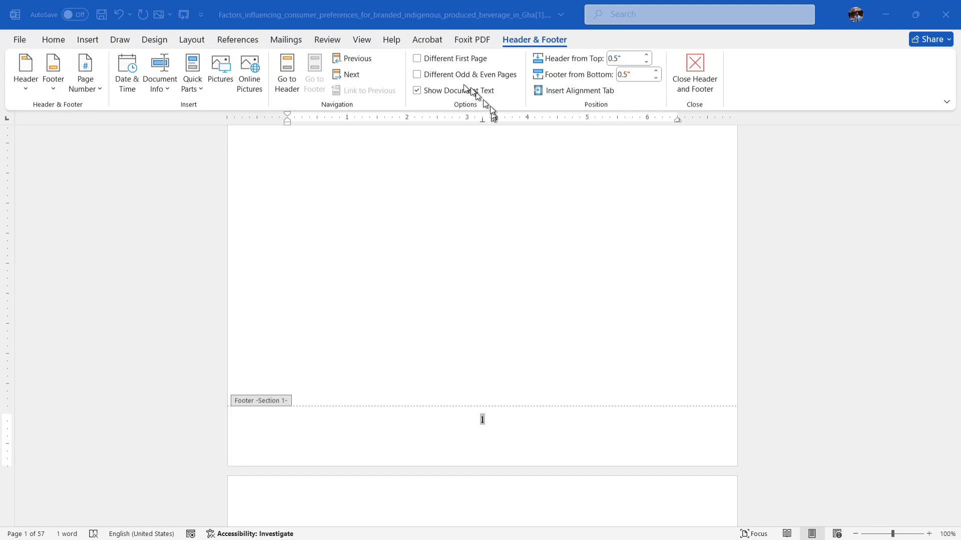
left_click(415, 56)
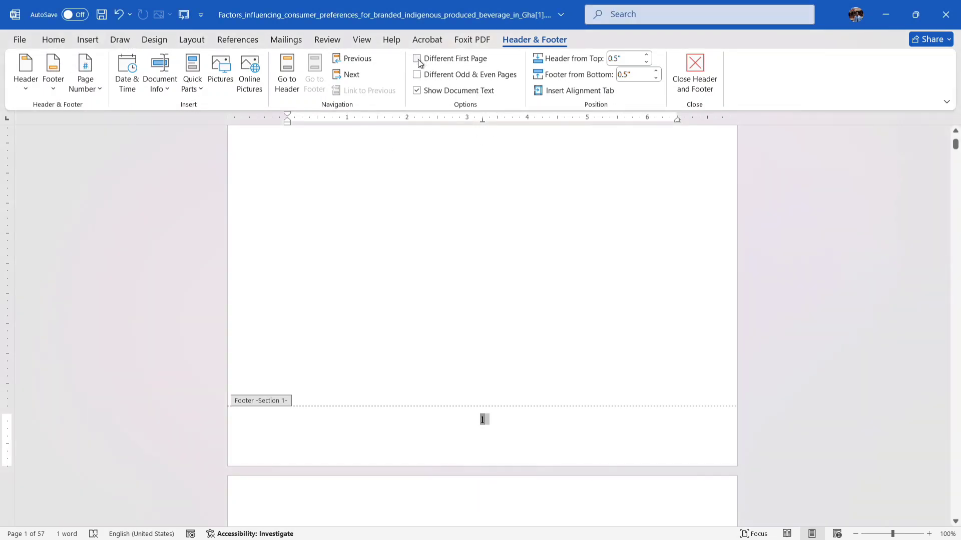
left_click(417, 59)
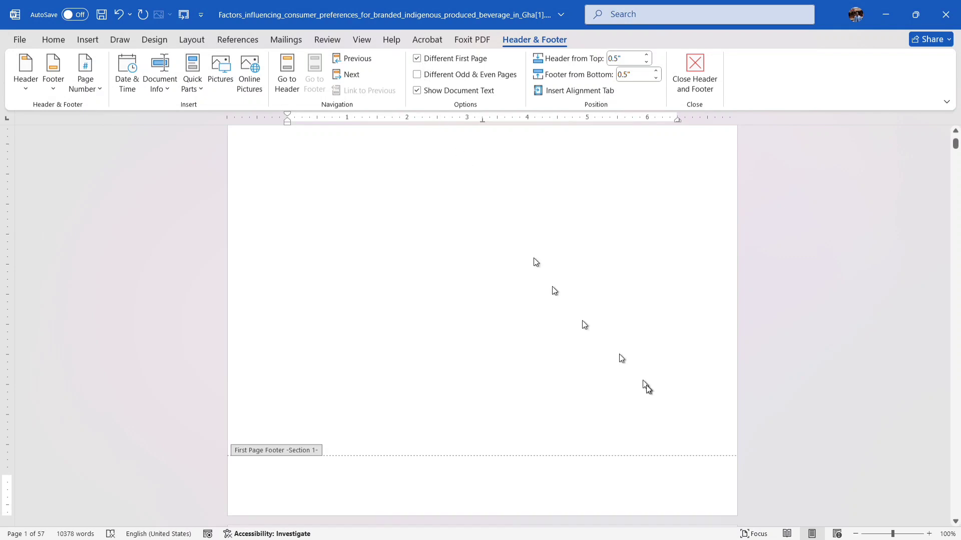
double_click(508, 397)
left_click(583, 426)
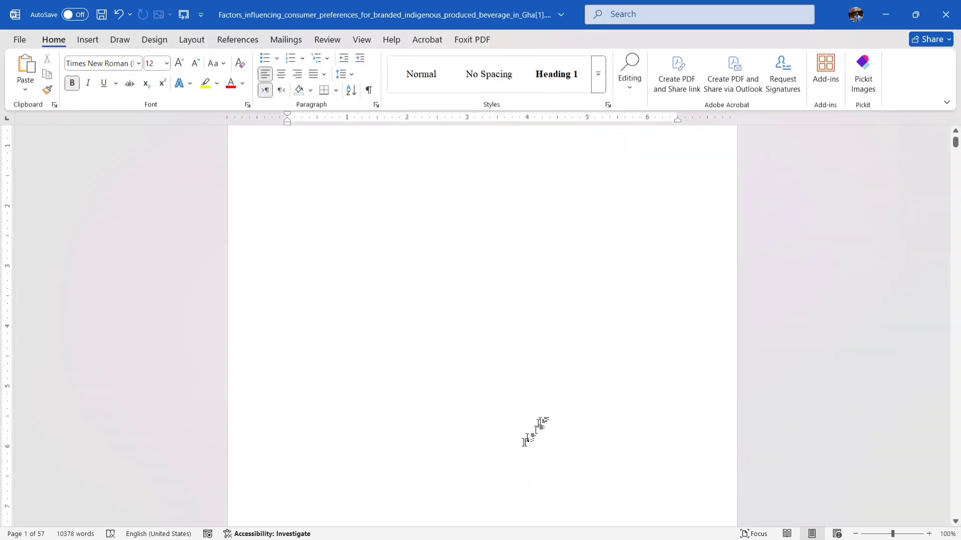
Check the page numbering from the title page through the preliminary pages to the start of Chapter One.
scroll(587, 237, "down", 10)
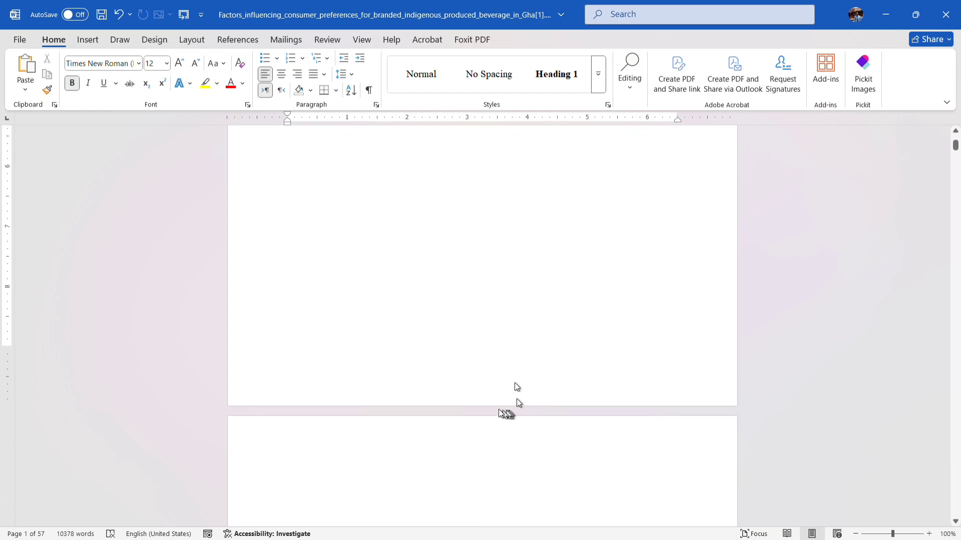
left_click_drag(529, 521, 505, 323)
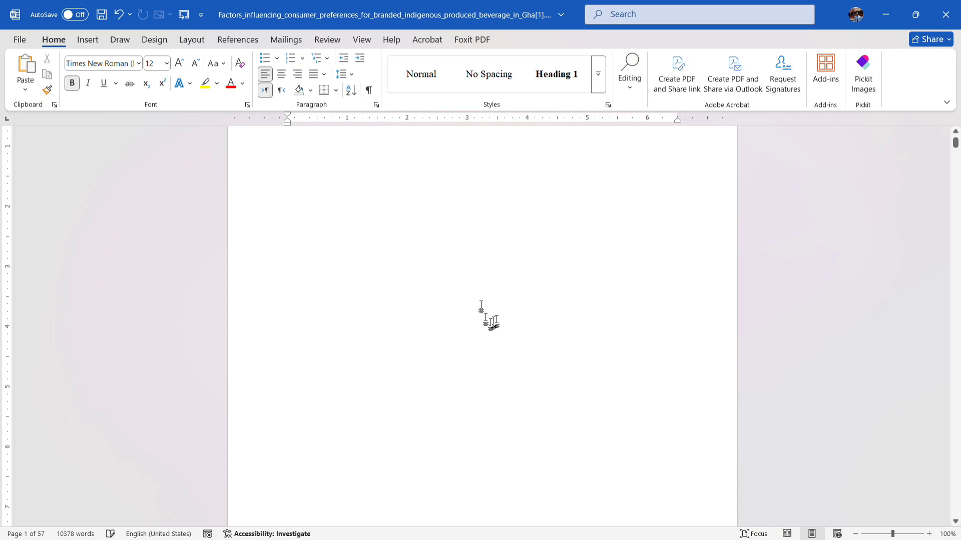
scroll(515, 260, "down", 6)
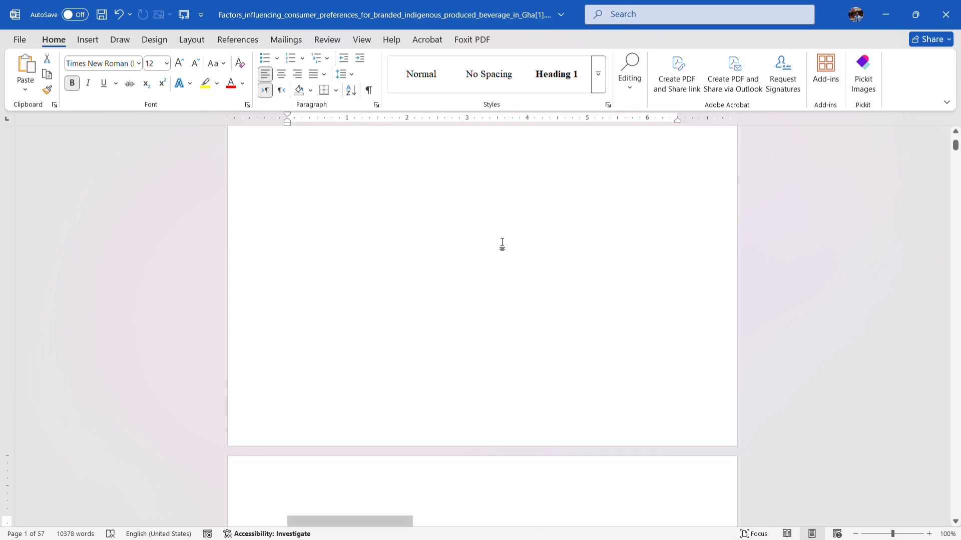
scroll(594, 442, "down", 8)
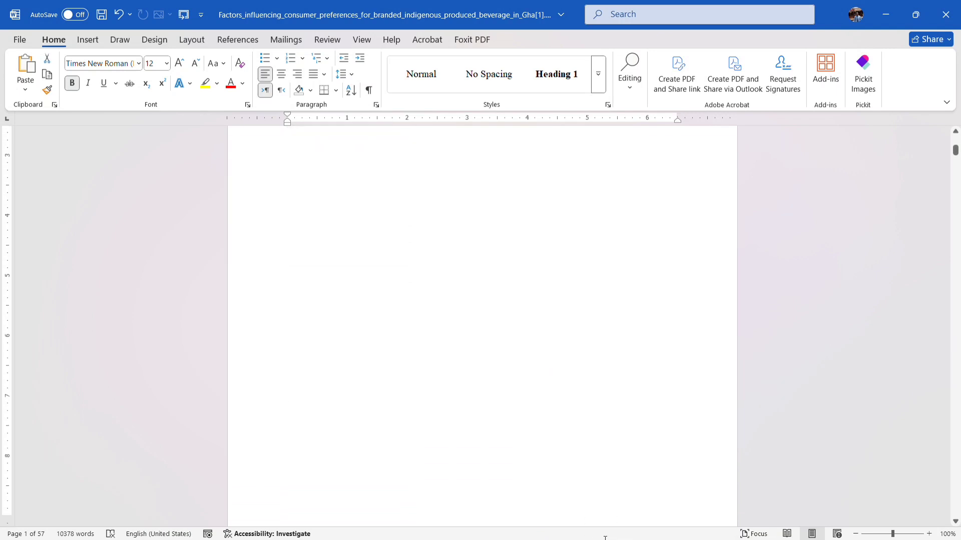
scroll(635, 510, "down", 8)
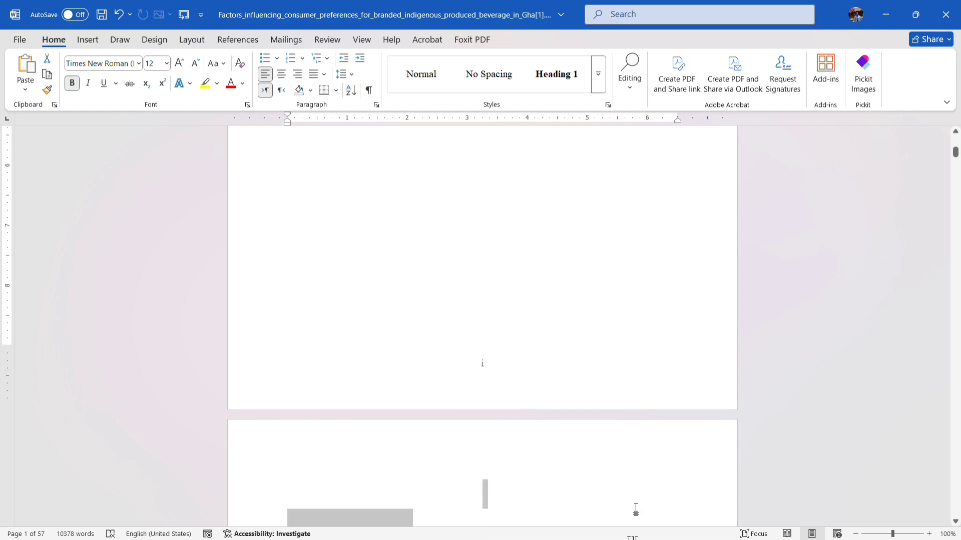
scroll(580, 538, "down", 7)
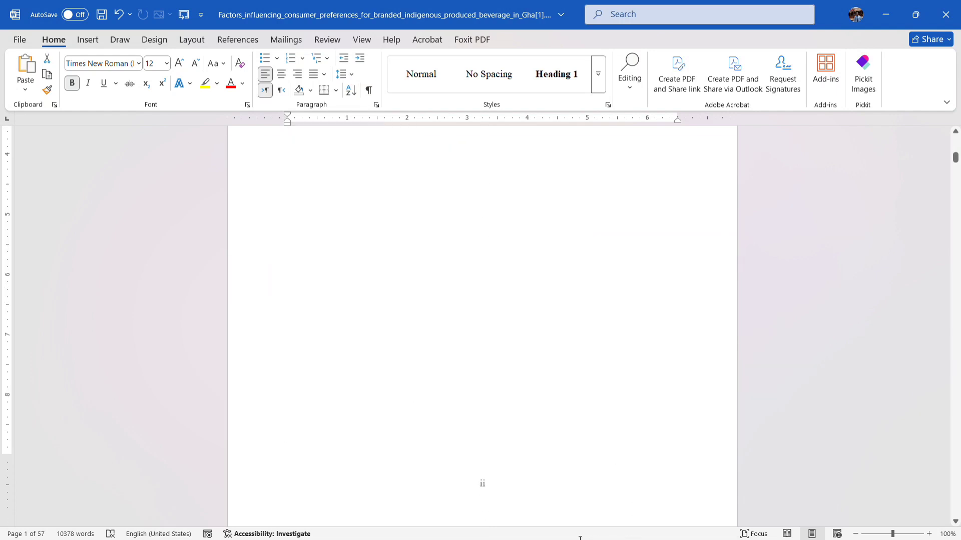
scroll(567, 533, "down", 12)
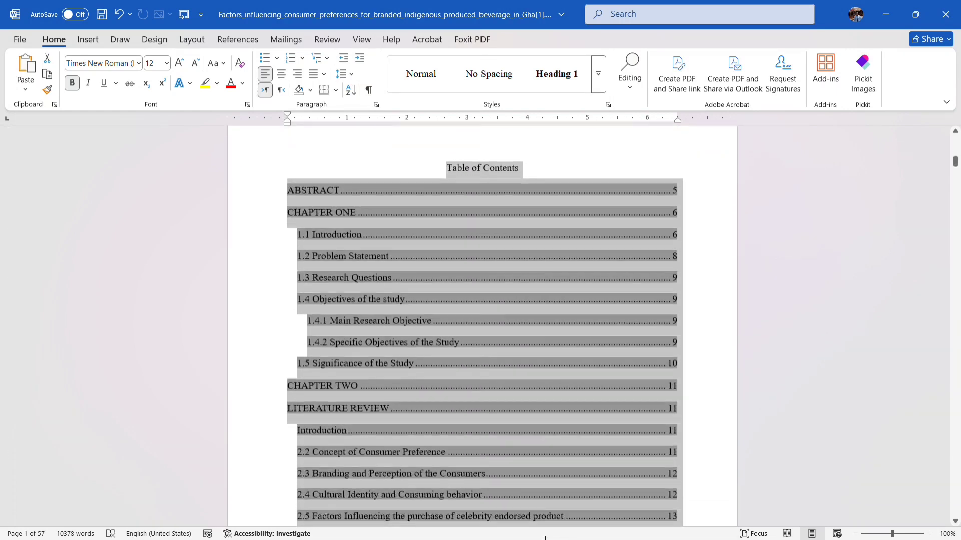
scroll(544, 538, "down", 12)
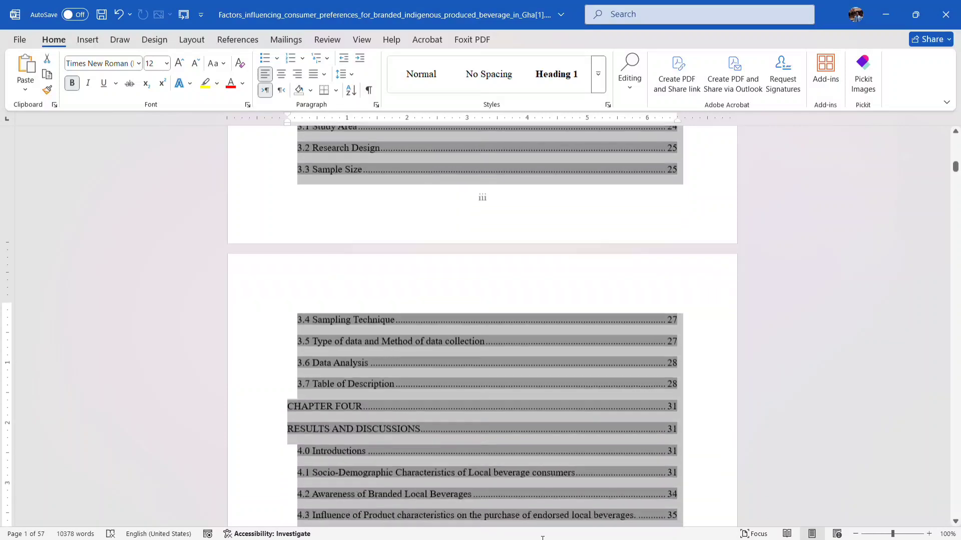
scroll(530, 538, "down", 10)
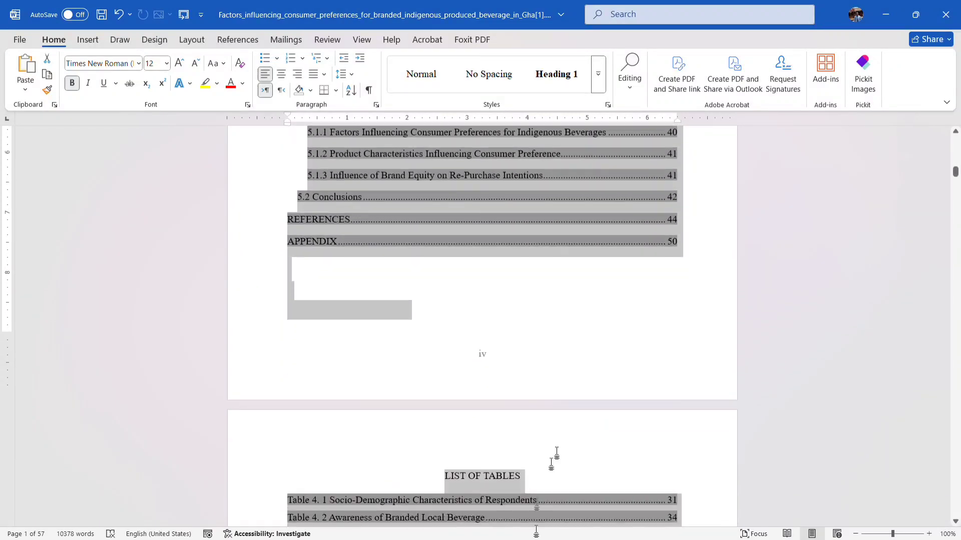
mouse_move(519, 538)
left_mouse_down()
mouse_move(519, 213)
mouse_move(480, 535)
mouse_move(463, 509)
mouse_move(539, 134)
mouse_move(544, 311)
mouse_move(495, 525)
mouse_move(533, 211)
mouse_move(537, 98)
left_mouse_up()
left_click(479, 402)
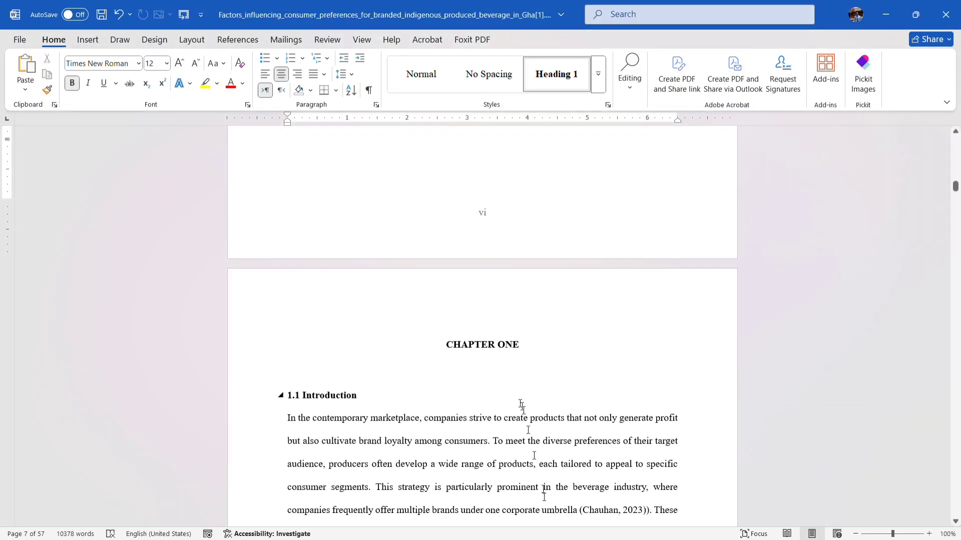
Review the number format and starting value in the page number settings of the Chapter One section, and leave them unchanged.
left_click_drag(499, 345, 585, 398)
left_click(477, 381)
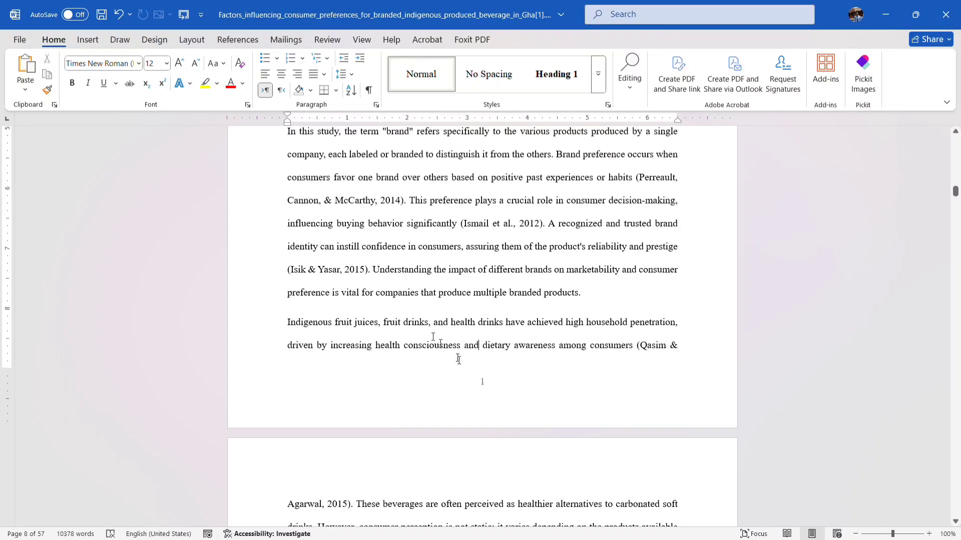
left_click(94, 41)
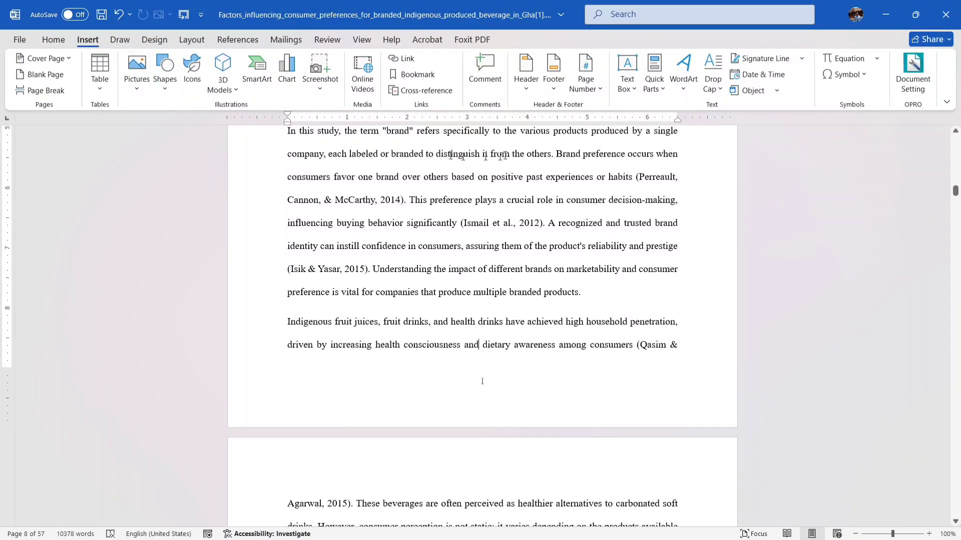
left_click(592, 95)
mouse_move(623, 159)
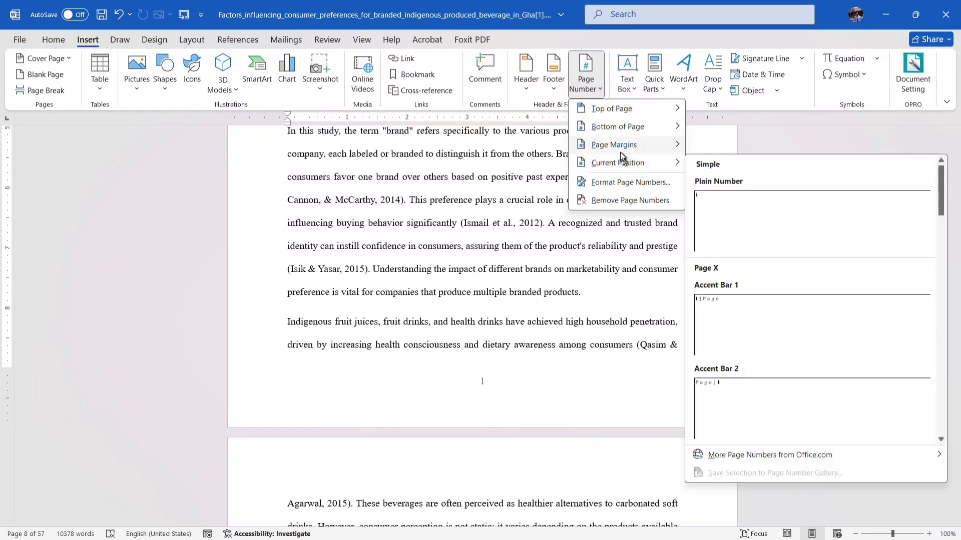
left_click(631, 183)
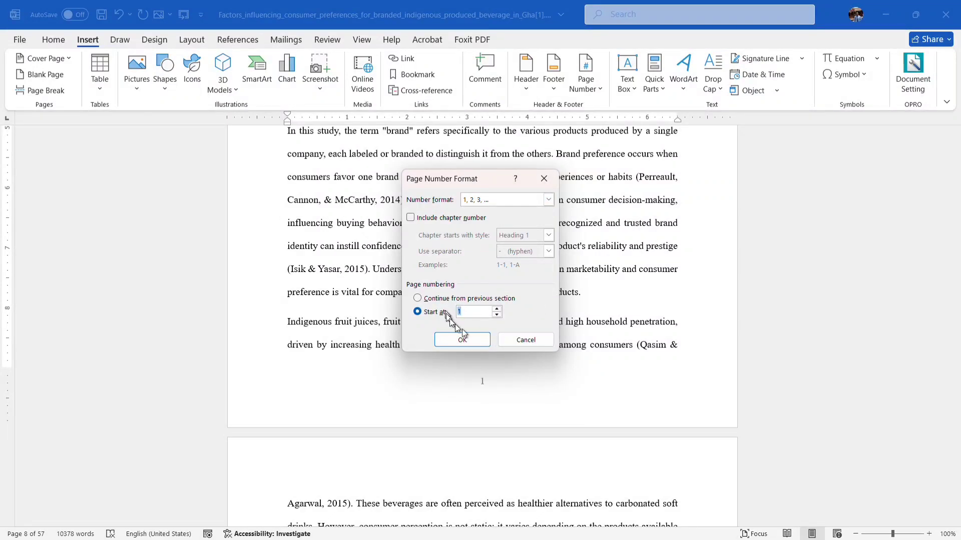
left_click(537, 345)
Check the page numbers on the pages following the first page of Chapter One.
left_click_drag(504, 300, 655, 524)
left_click(523, 460)
left_click_drag(516, 430, 601, 535)
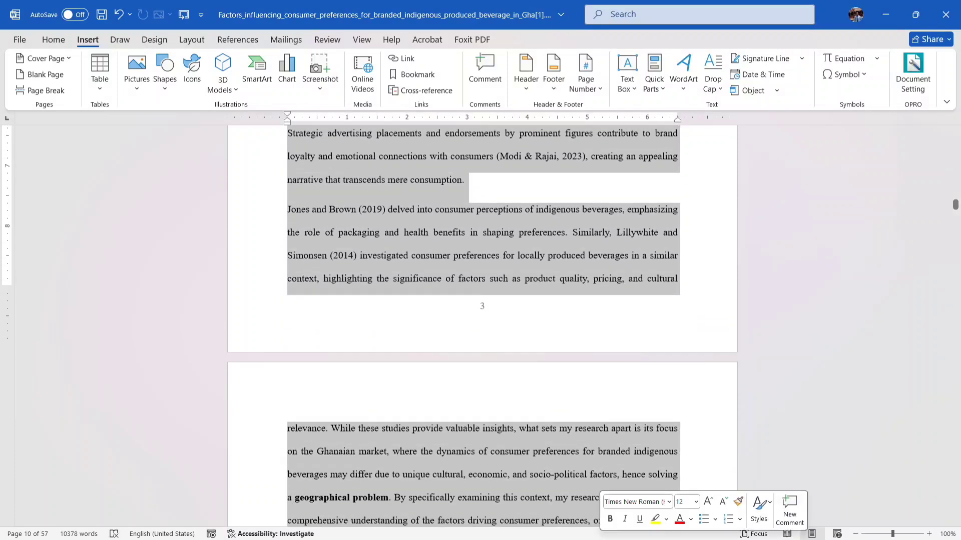